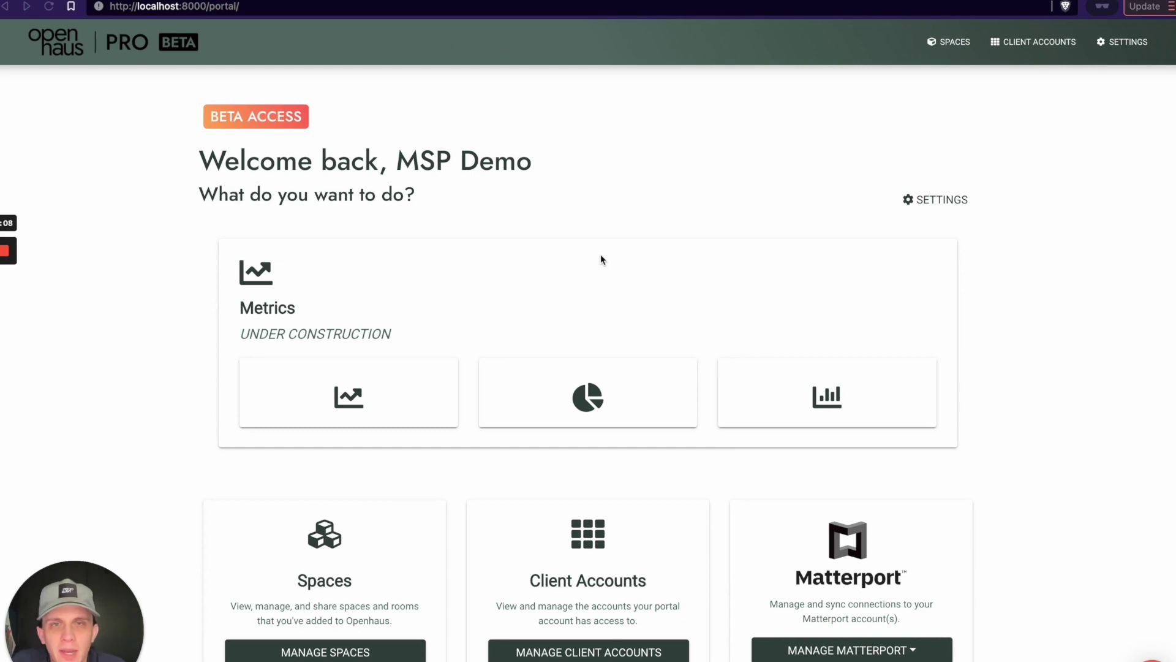
- Find the Commerce card on the portal home page and list its accounts, MSP Demo and Fox & Fire
scroll(601, 259, "down", 6)
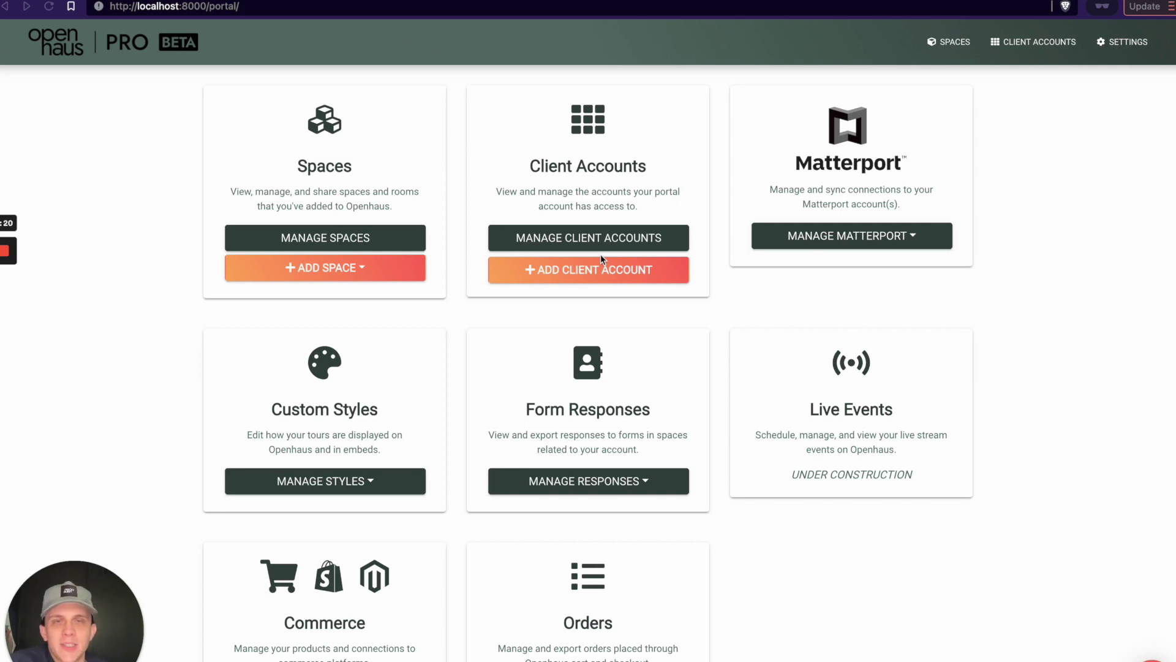
scroll(833, 277, "up", 4)
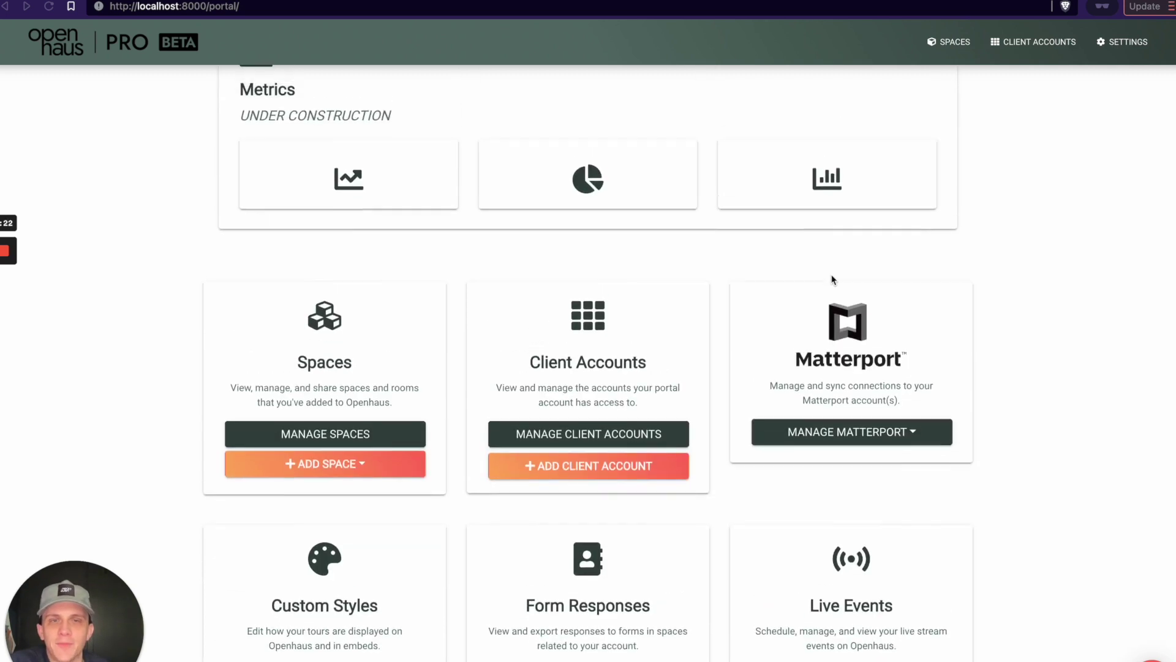
scroll(831, 277, "down", 4)
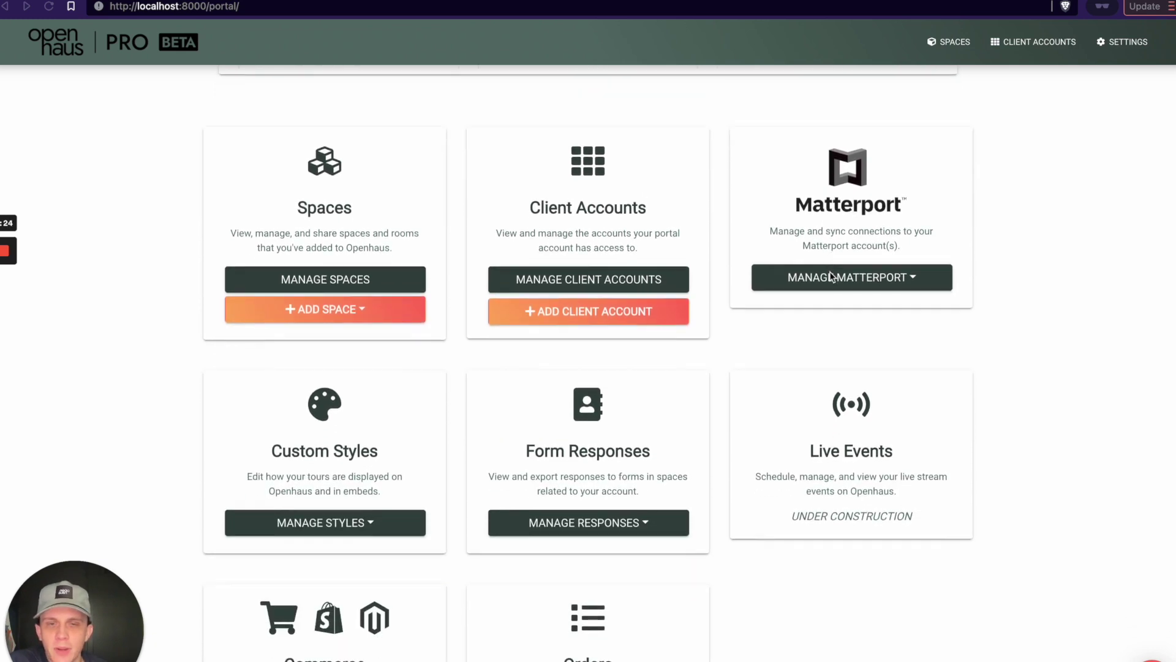
scroll(831, 277, "down", 2)
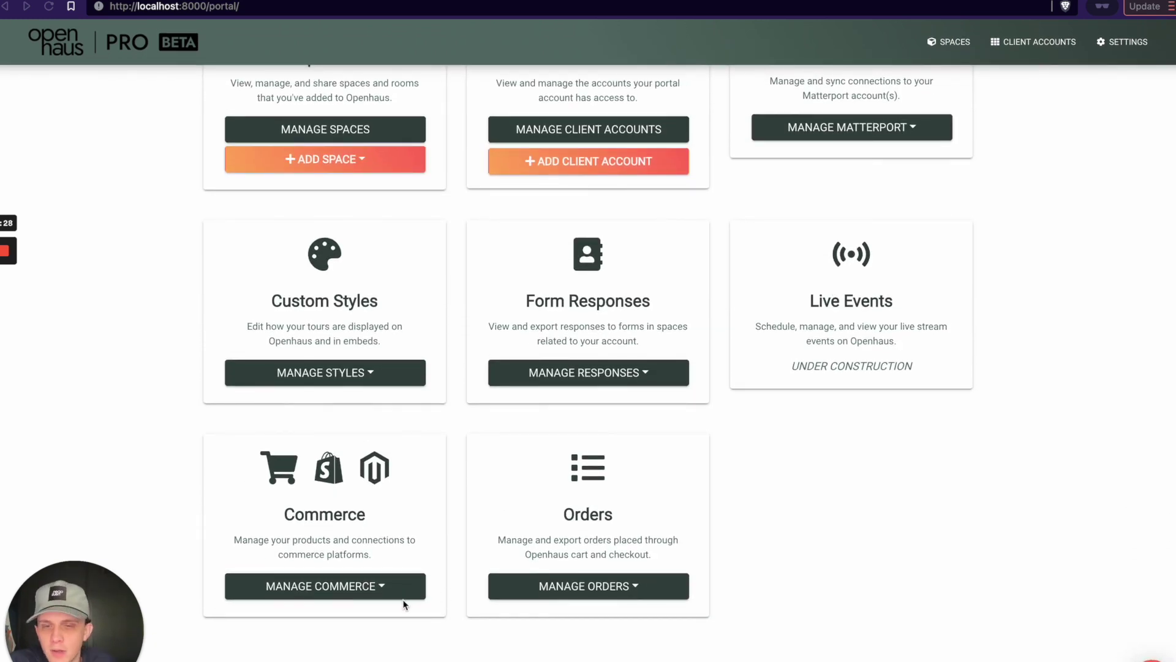
left_click(382, 593)
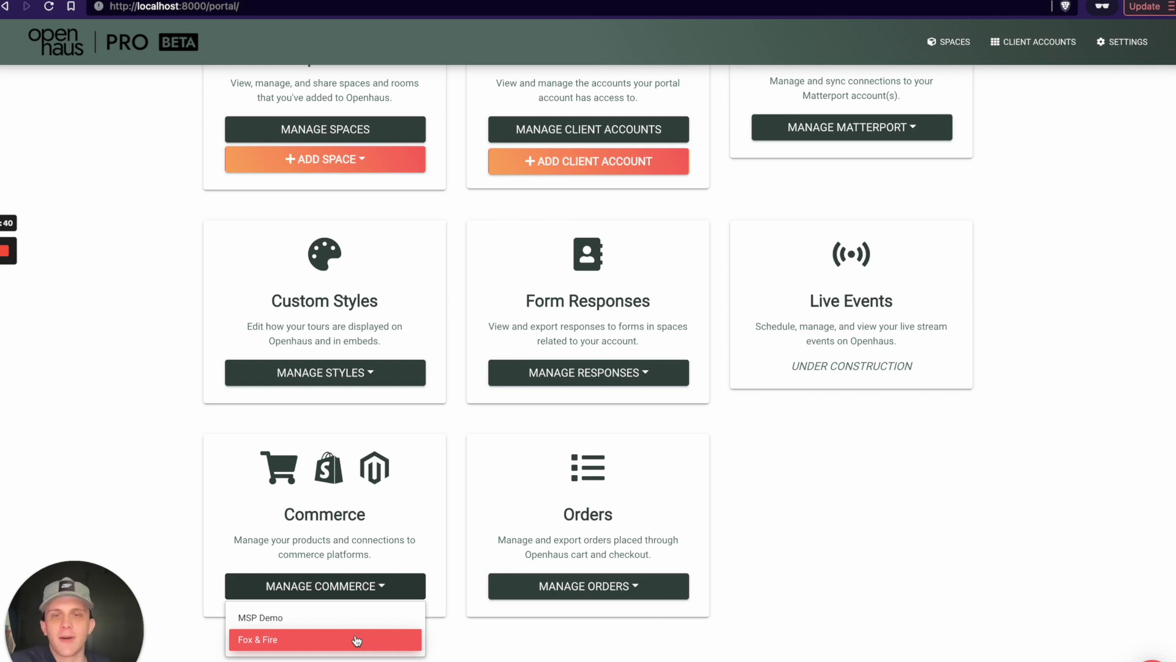
- Manage commerce for Fox & Fire and start connecting its Shopify store
left_click(356, 640)
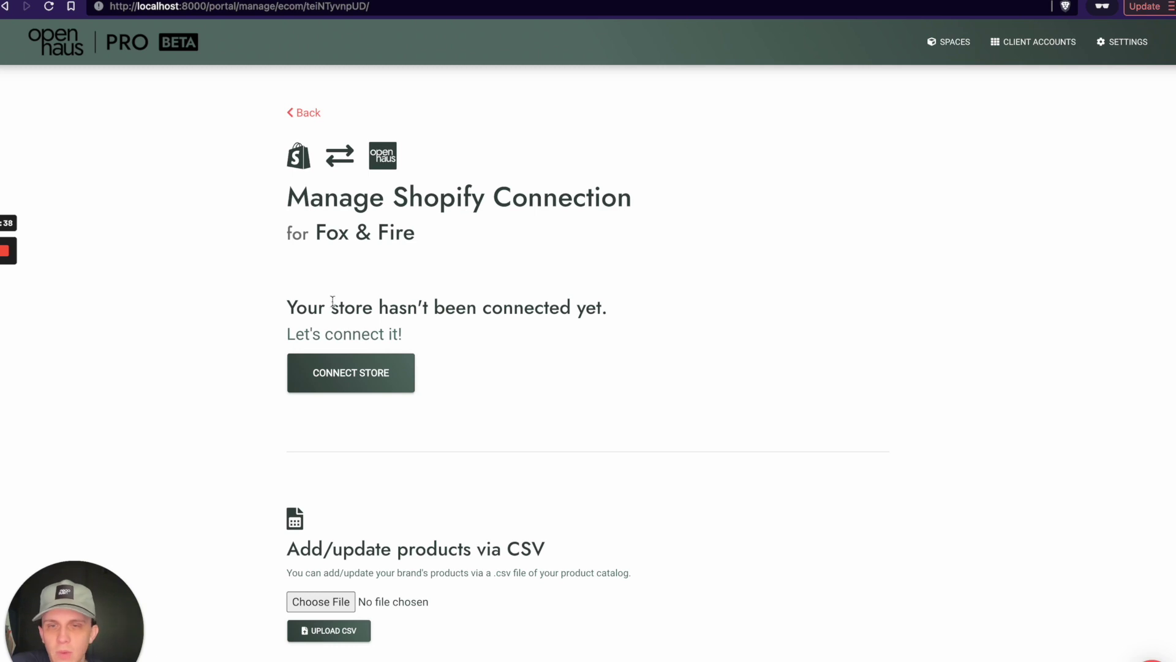
left_click(340, 373)
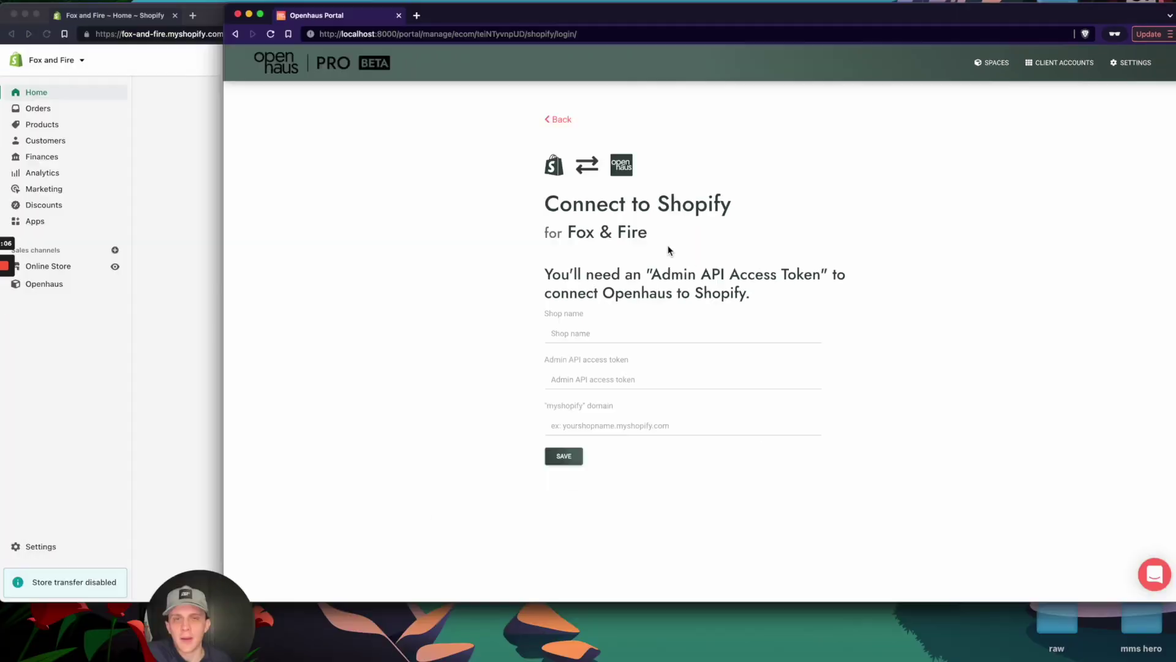
- Leave the Connect to Shopify form to switch to the Fox and Fire Shopify admin
key("ctrl+Up")
- In the enlarged Shopify admin, go from Apps to the App development page under Build custom apps
left_click(326, 245)
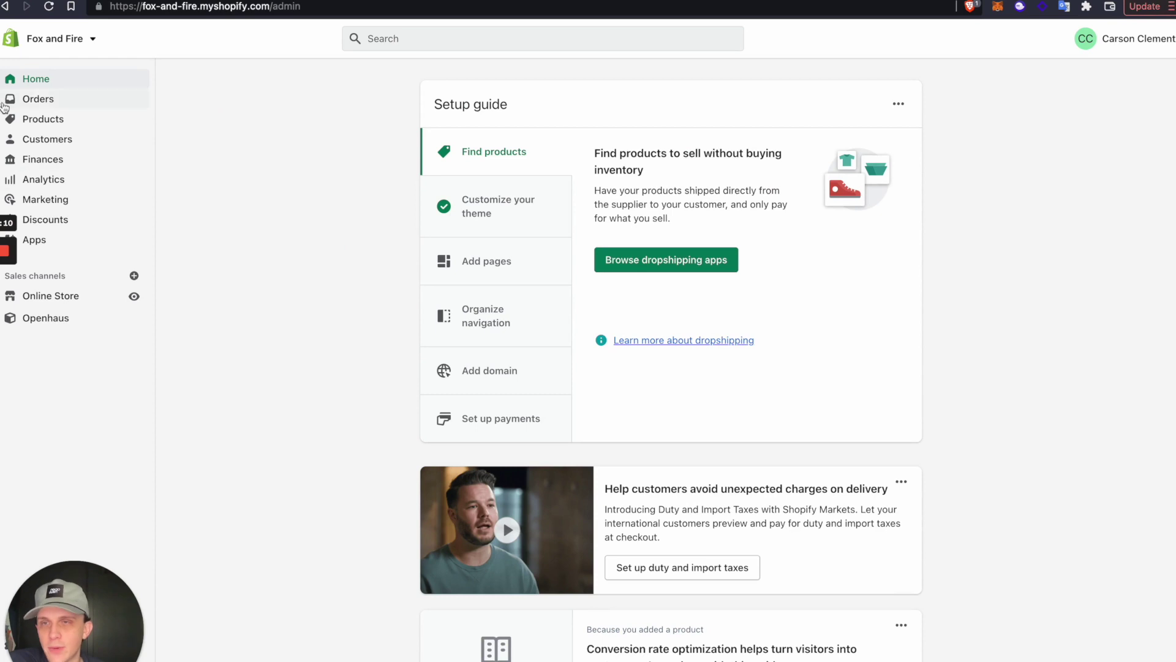
key("super+equal")
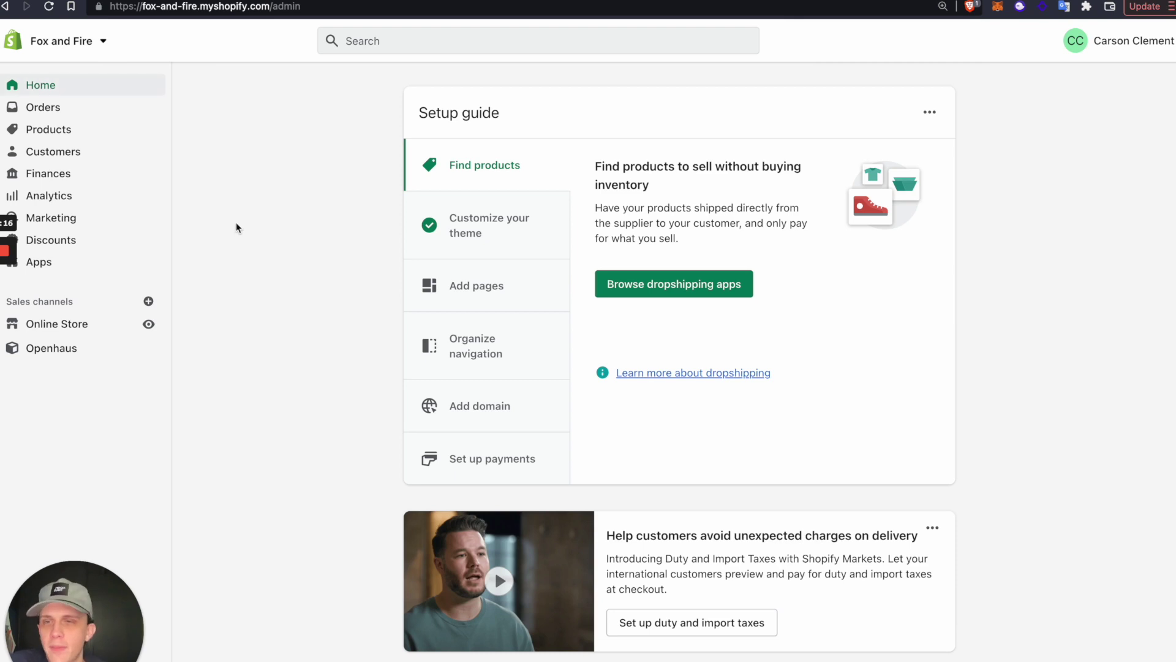
left_click(60, 268)
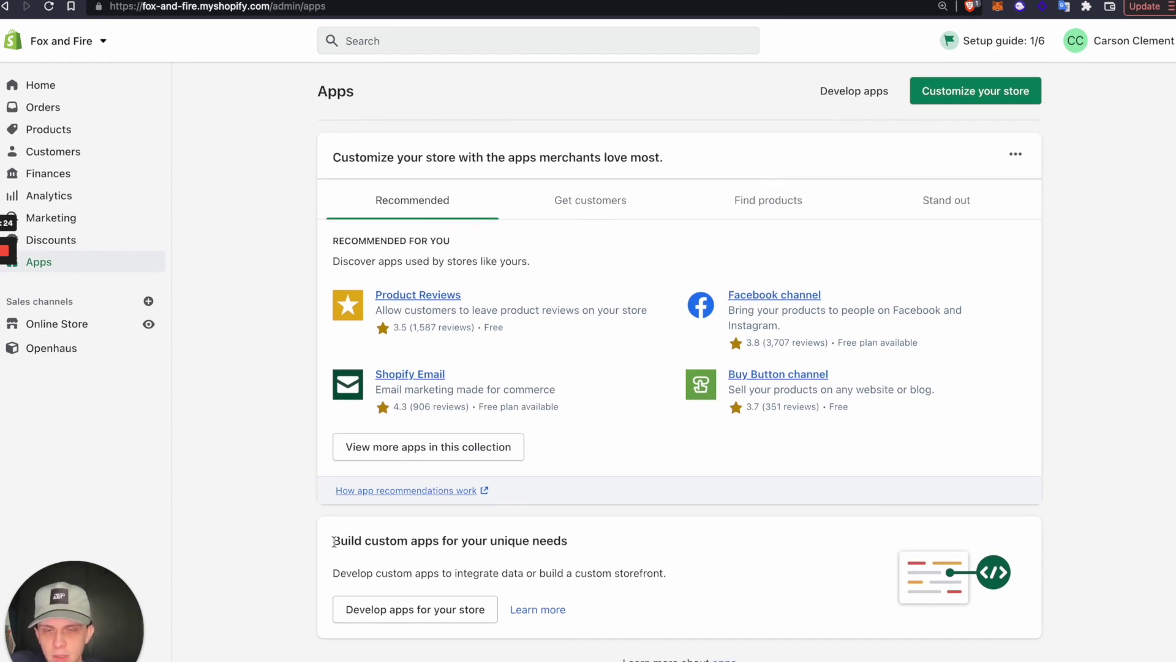
left_click_drag(331, 539, 691, 588)
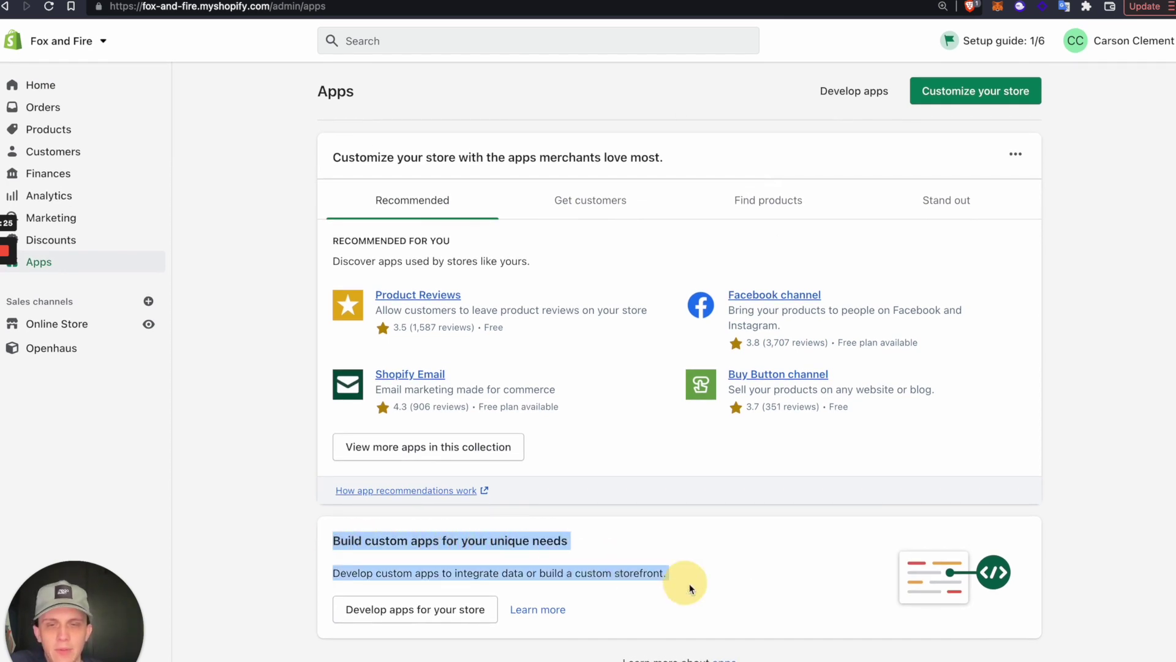
left_click(265, 556)
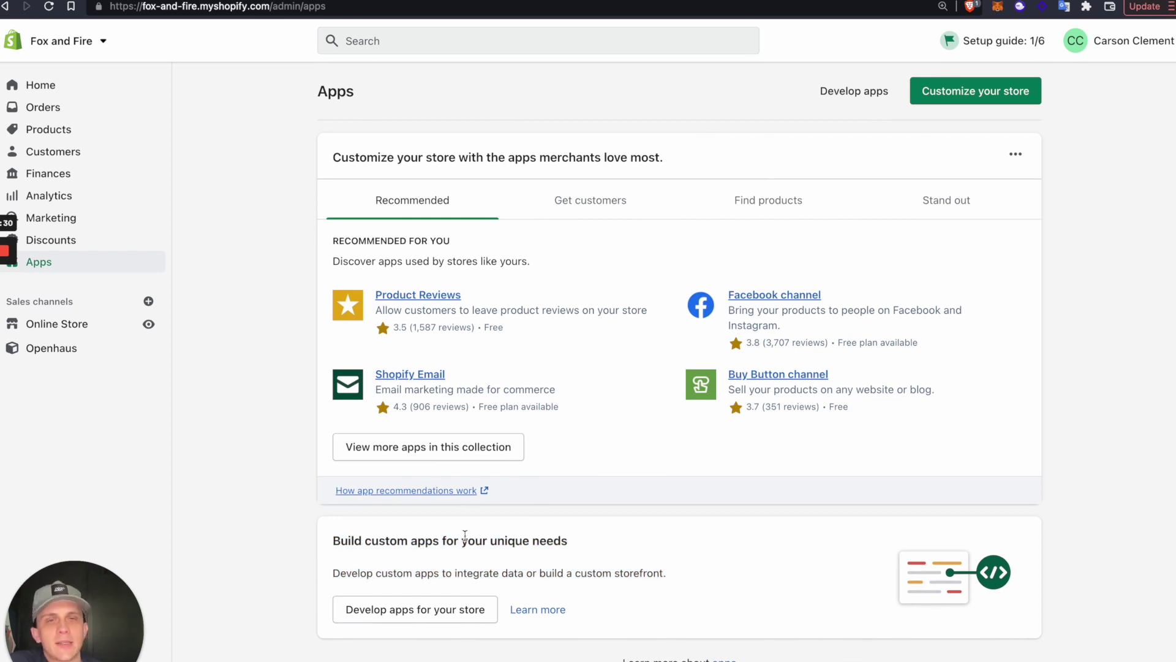
left_click(366, 613)
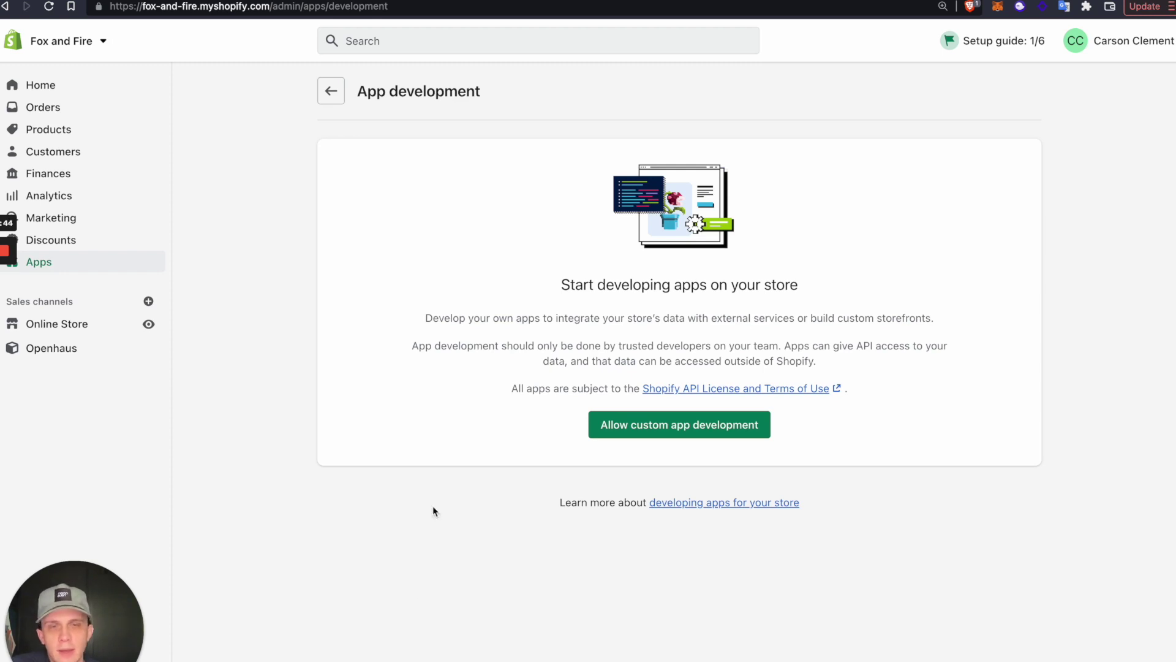
- Allow custom app development for Fox and Fire and open the Create an app dialog
left_click(636, 434)
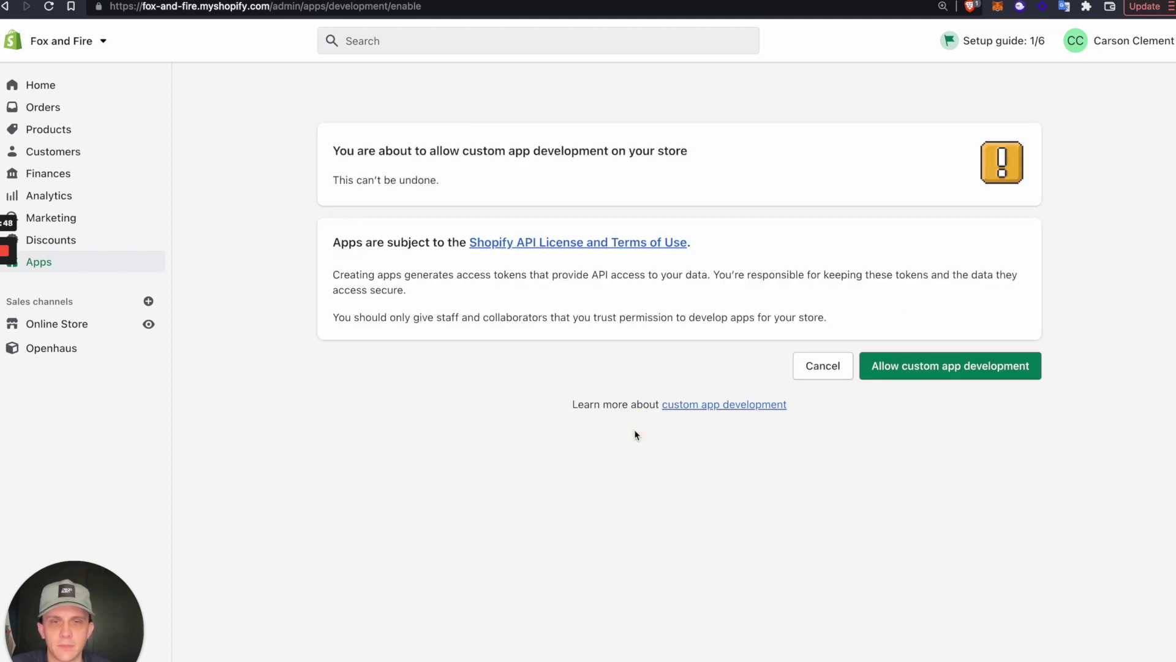
left_click(956, 379)
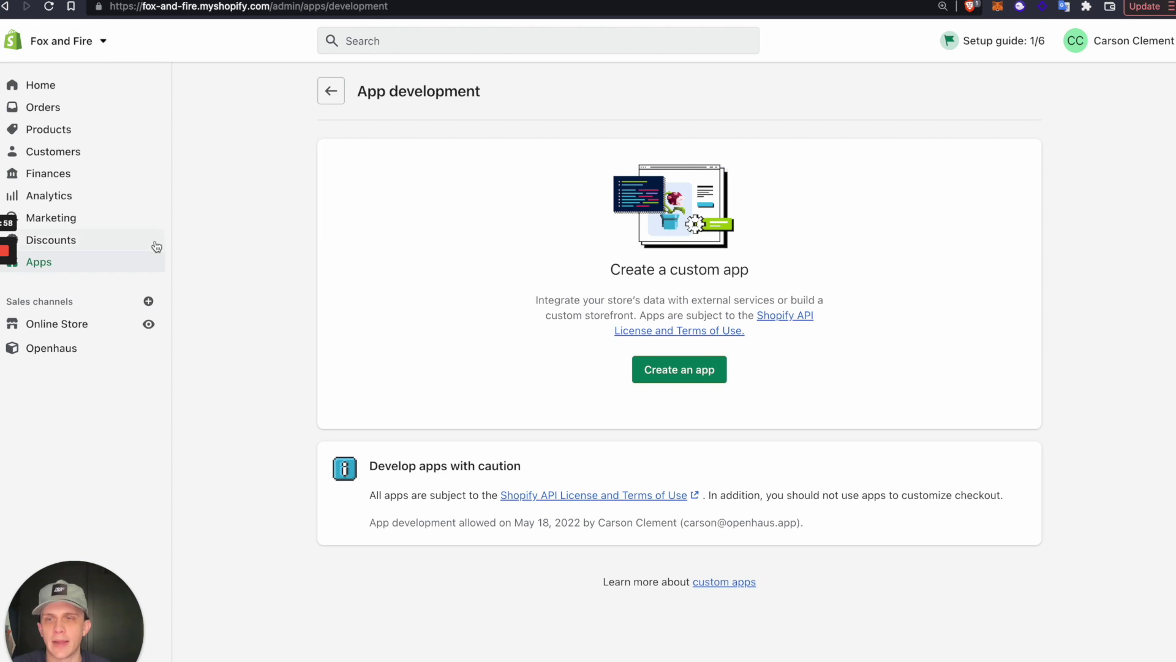
left_click(70, 269)
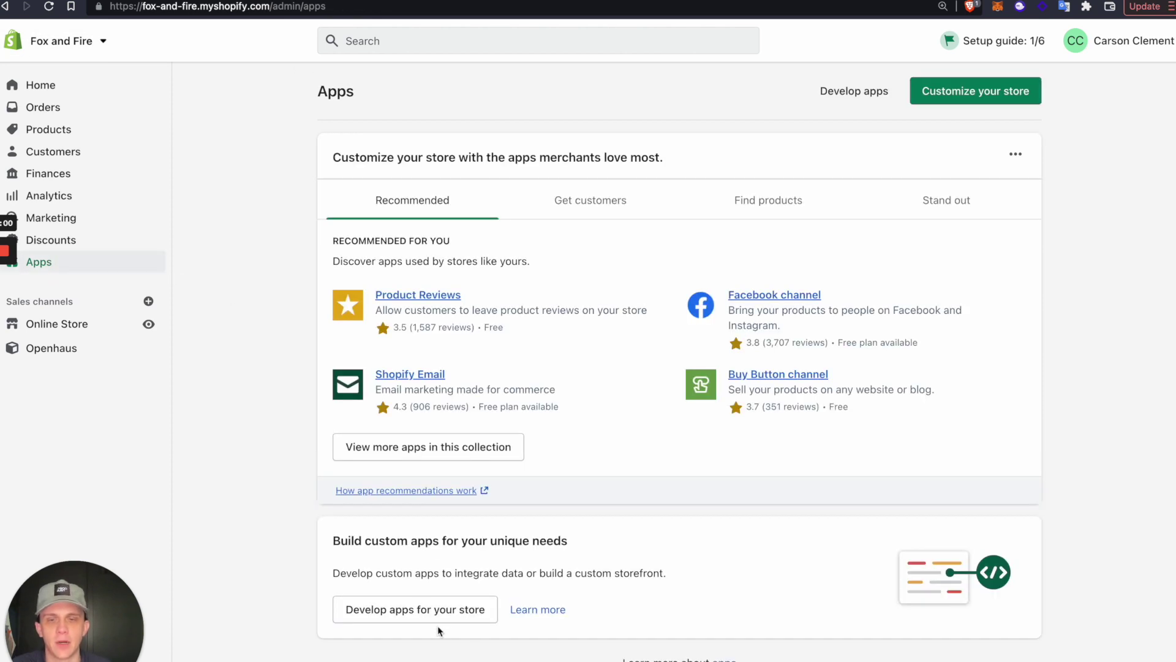
left_click(407, 611)
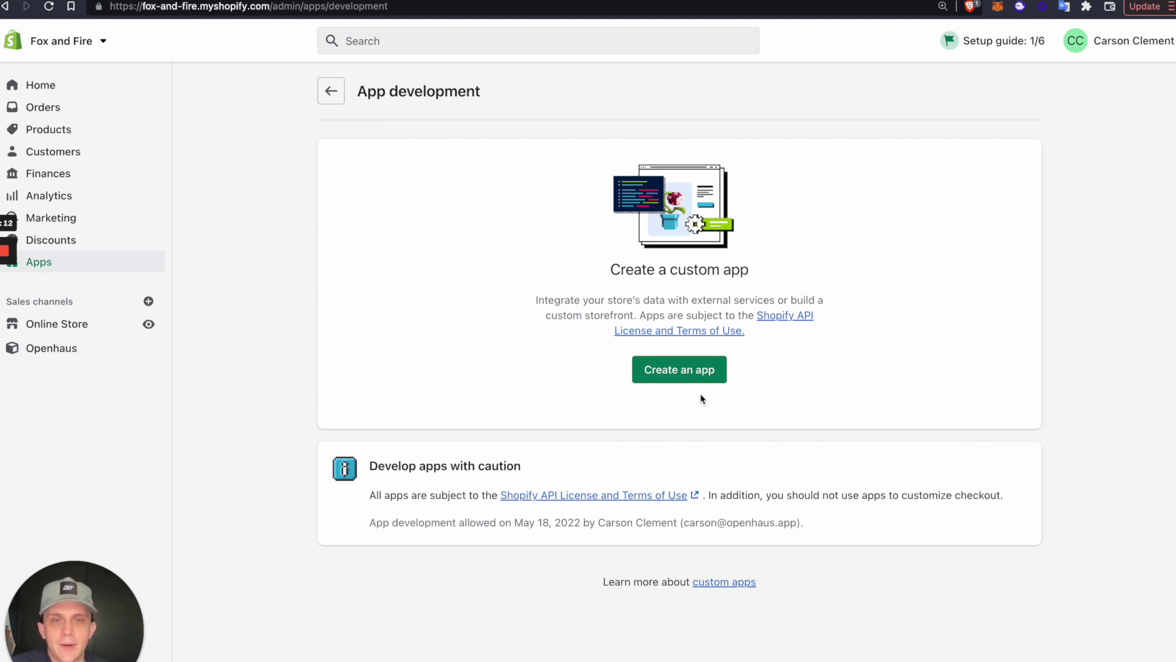
left_click(675, 372)
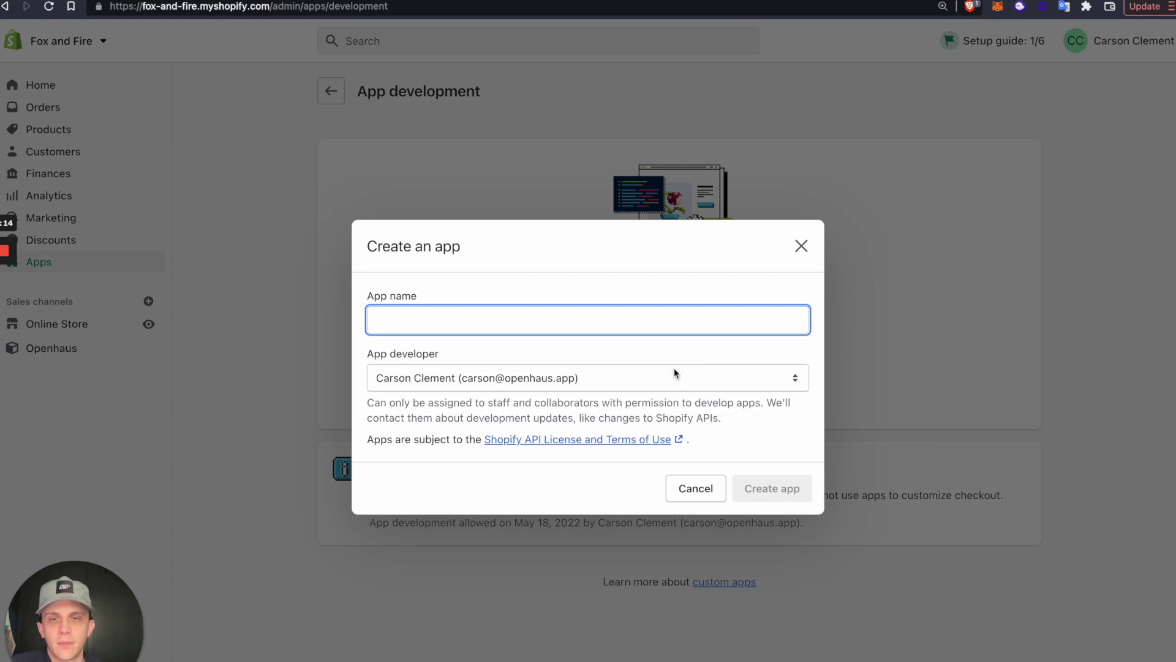
- Create a custom app named 'Openhaus'
type("Ope")
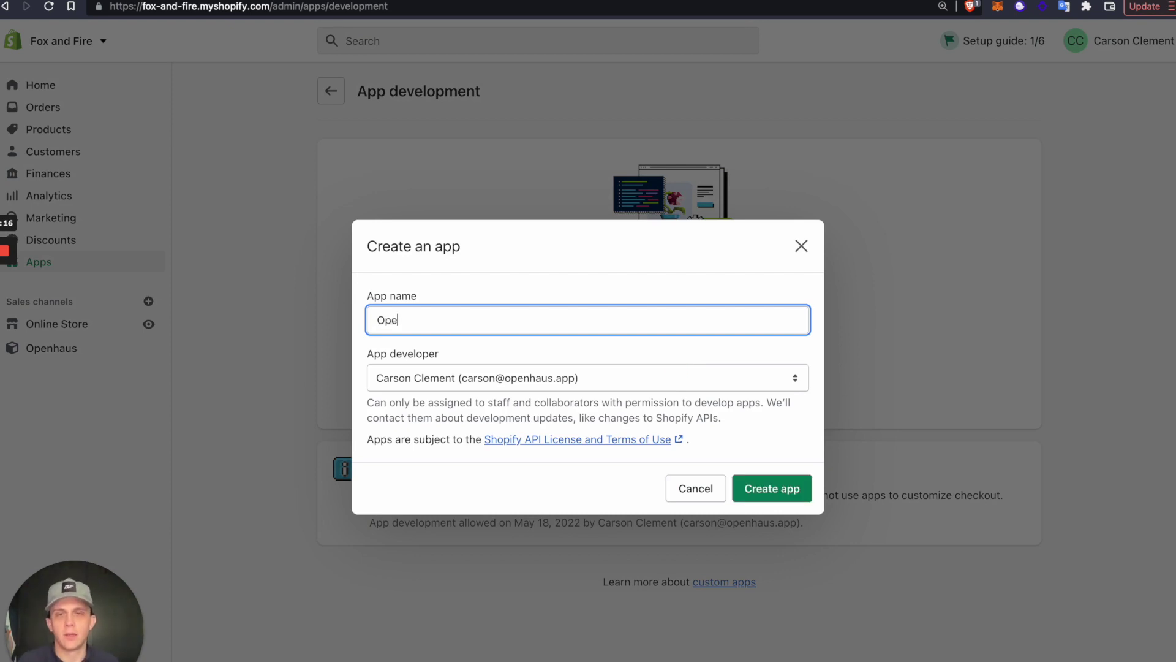
type("nhaus")
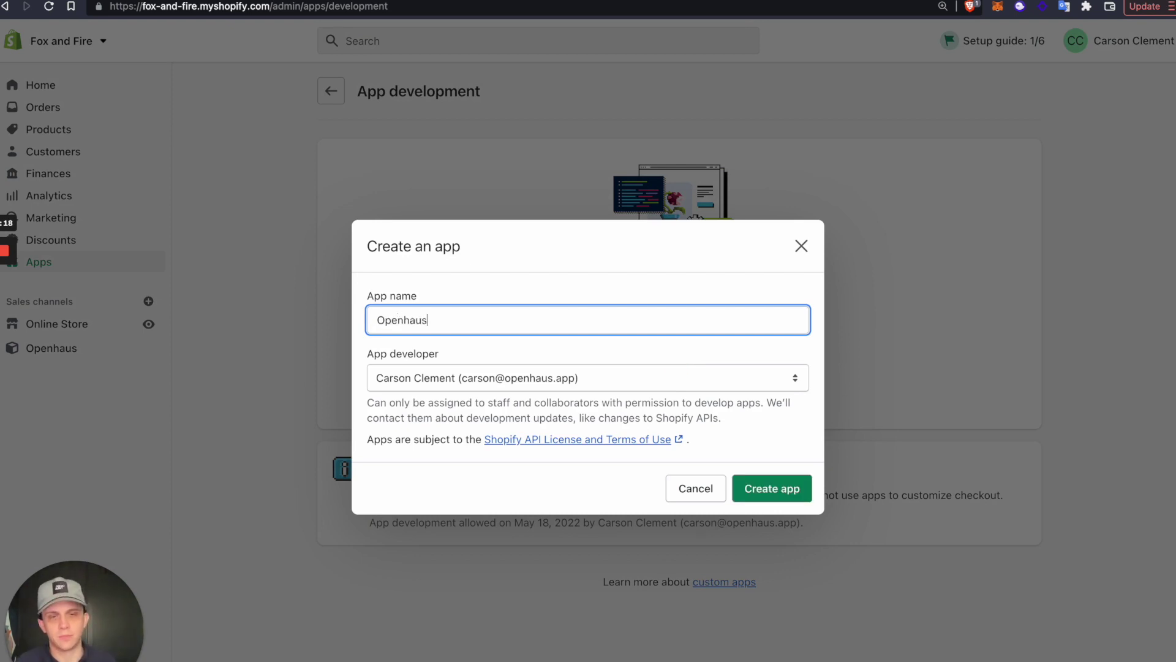
left_click(778, 485)
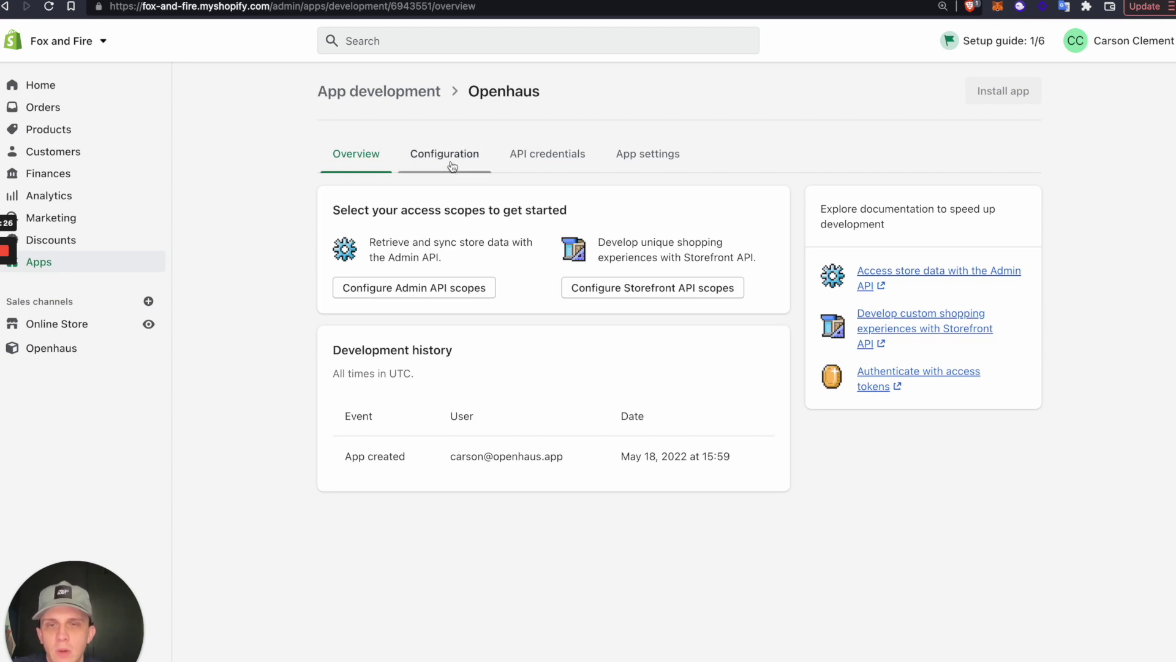
- Open the Openhaus app's Admin API access scopes and enable read_inventory
left_click(414, 293)
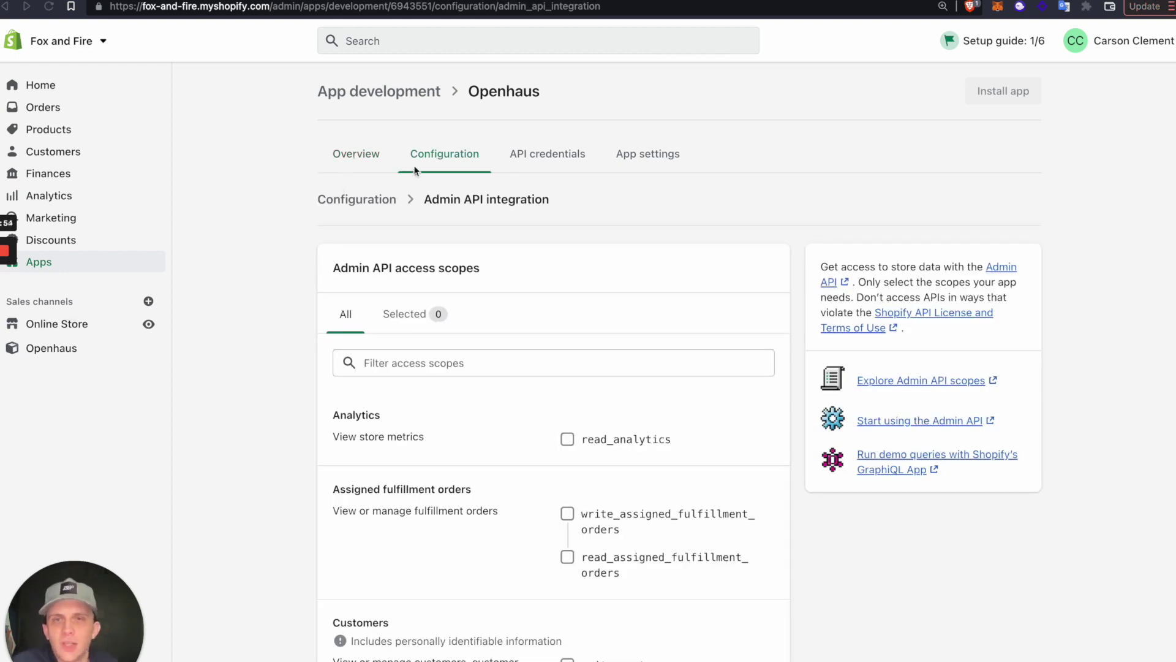
scroll(344, 226, "down", 1)
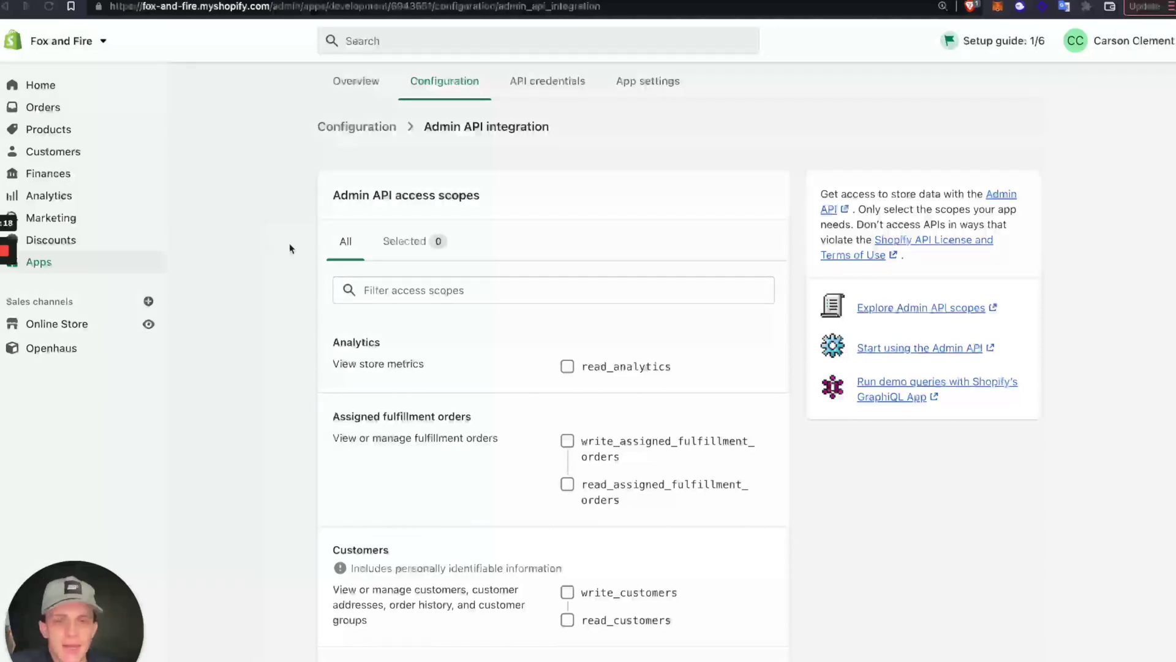
scroll(287, 257, "down", 3)
scroll(282, 266, "down", 4)
scroll(281, 268, "up", 5)
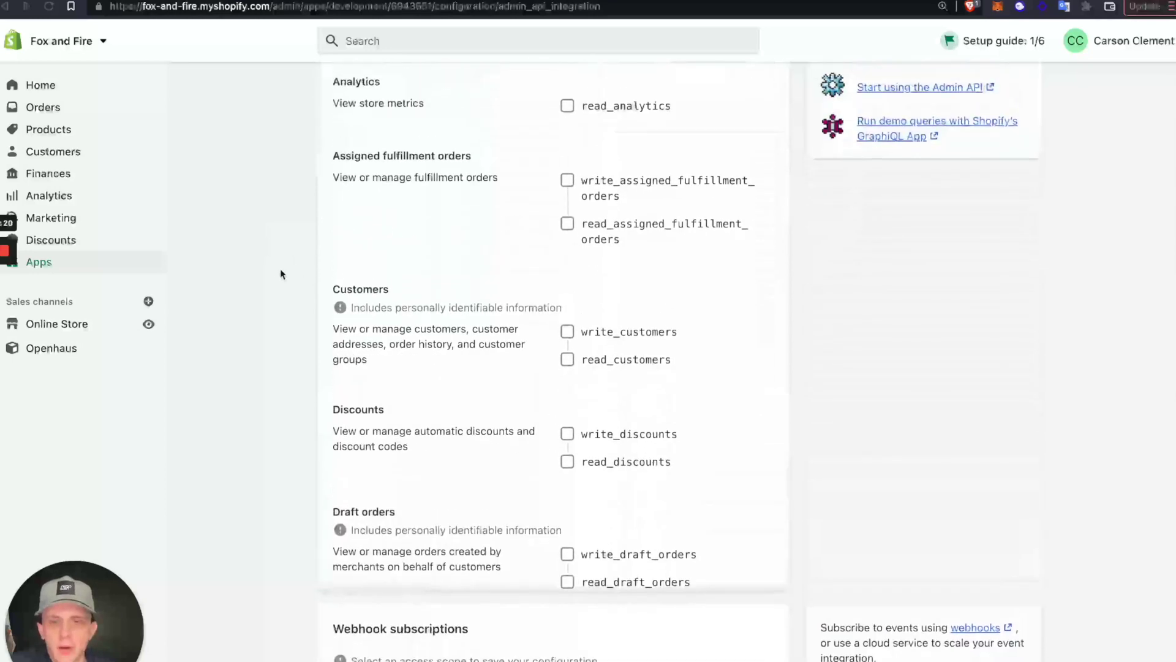
scroll(448, 327, "down", 4)
scroll(448, 327, "down", 8)
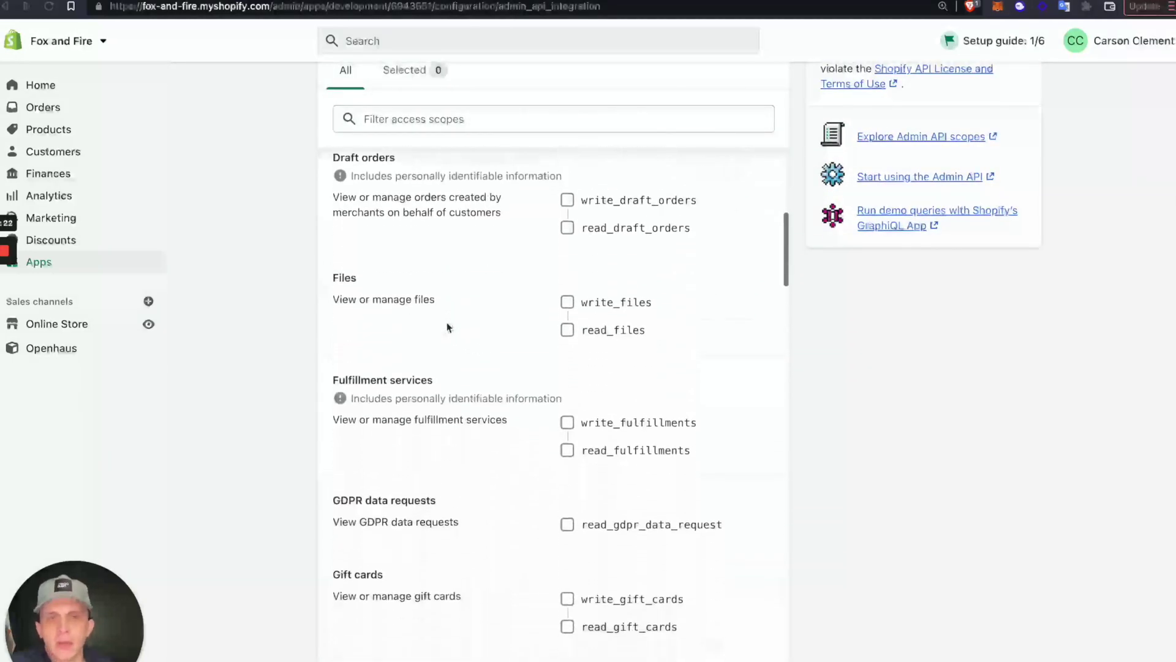
scroll(457, 340, "down", 1)
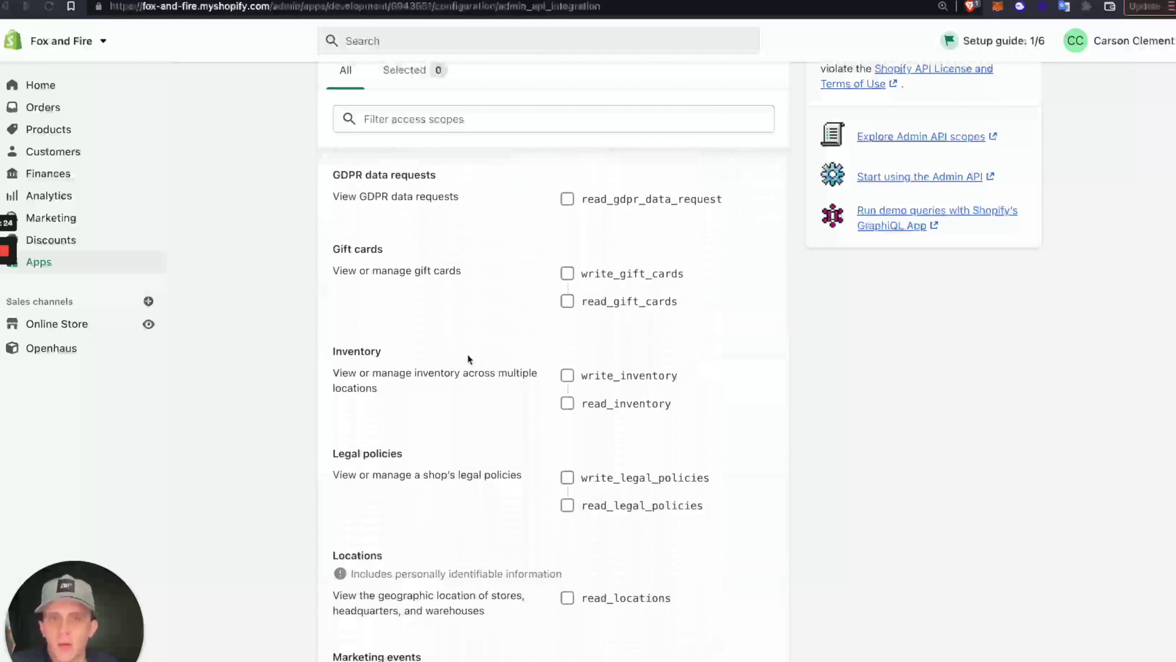
left_click(567, 403)
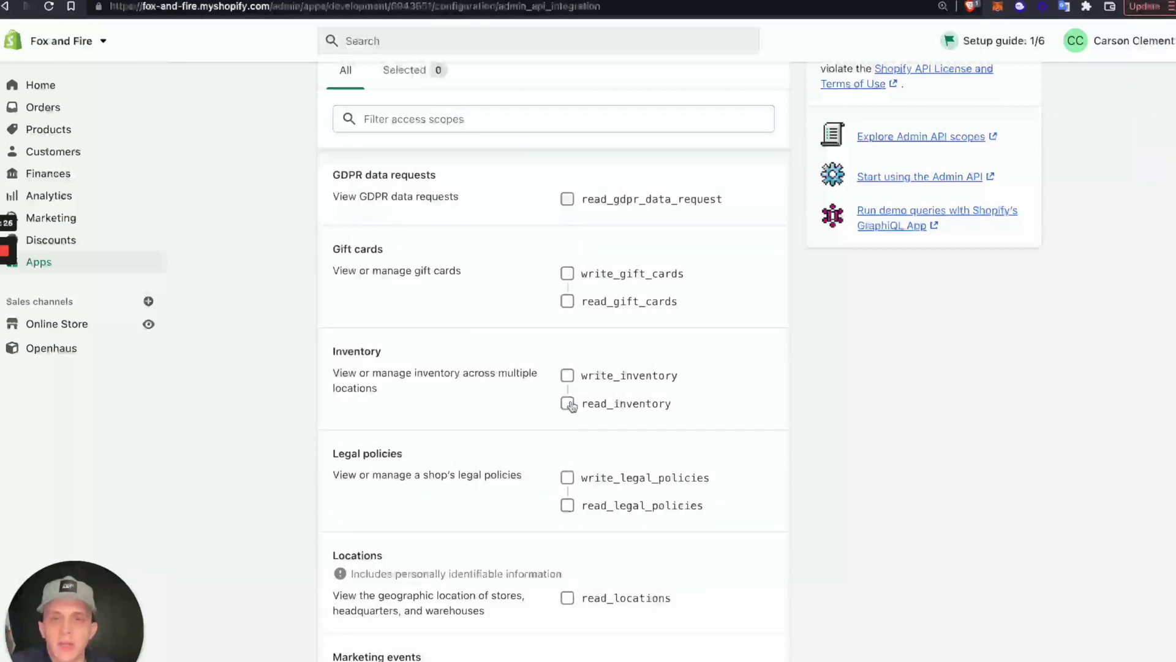
- Also enable the read_product_listings and read_products scopes
scroll(510, 376, "down", 6)
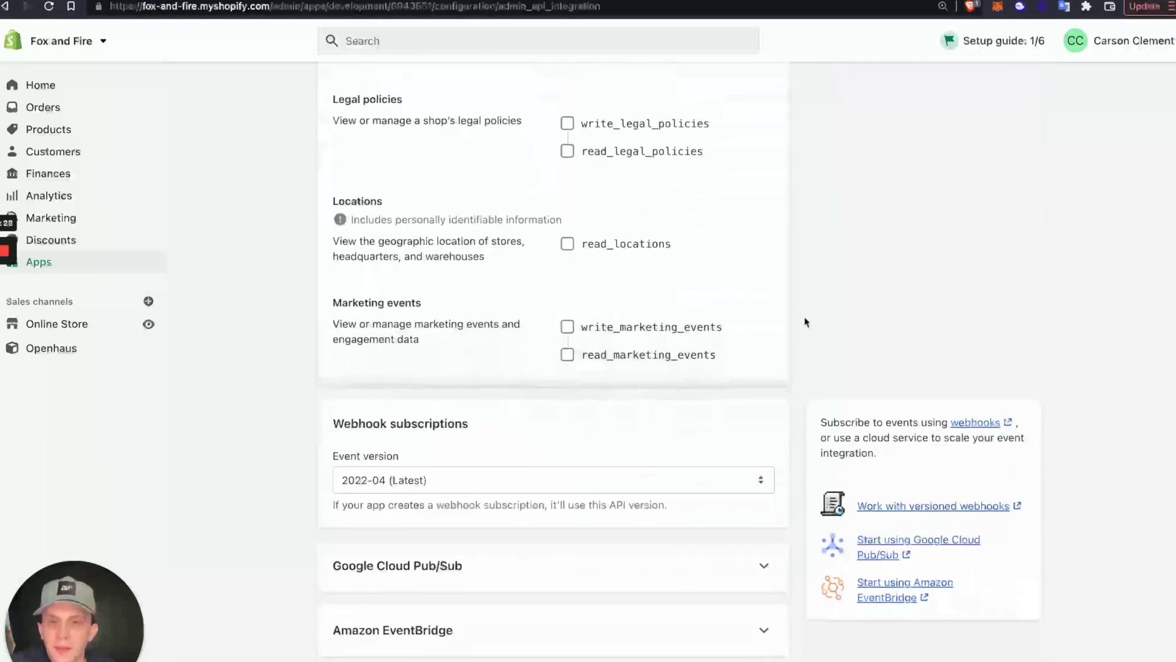
scroll(804, 321, "up", 4)
scroll(554, 385, "down", 13)
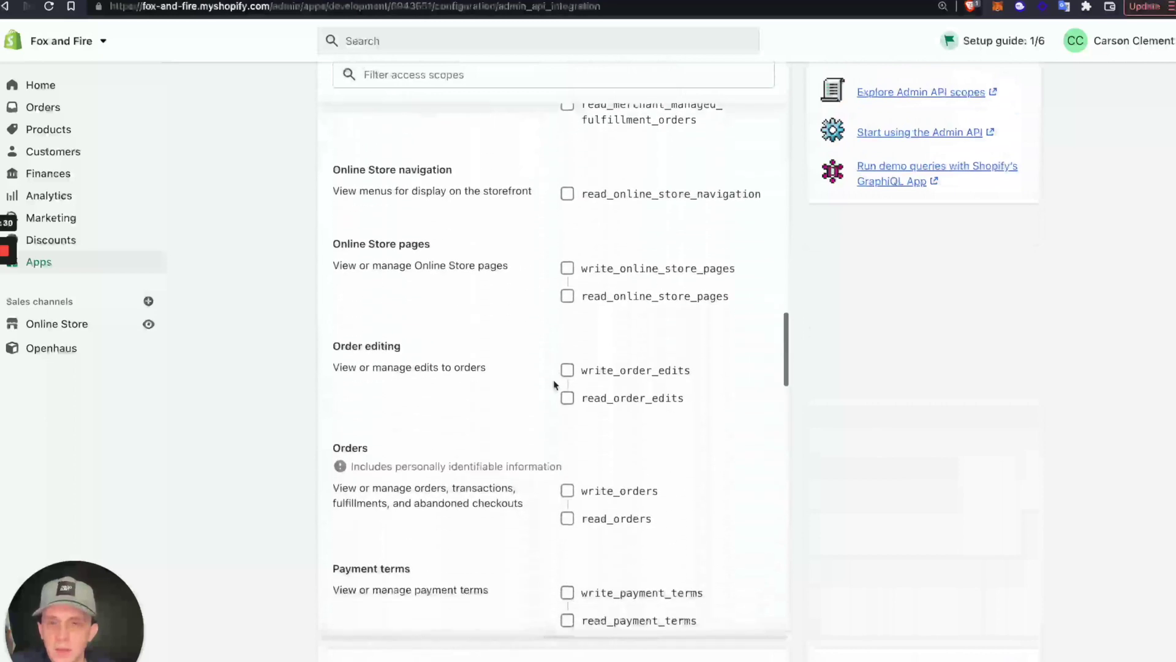
scroll(555, 385, "down", 4)
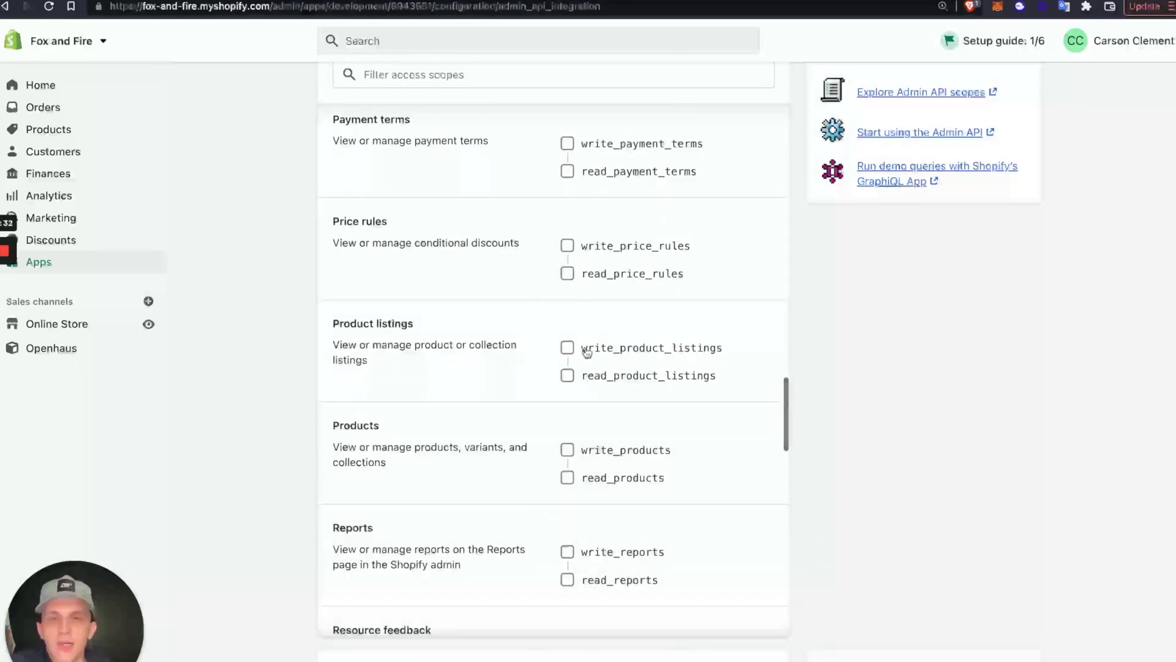
left_click(567, 375)
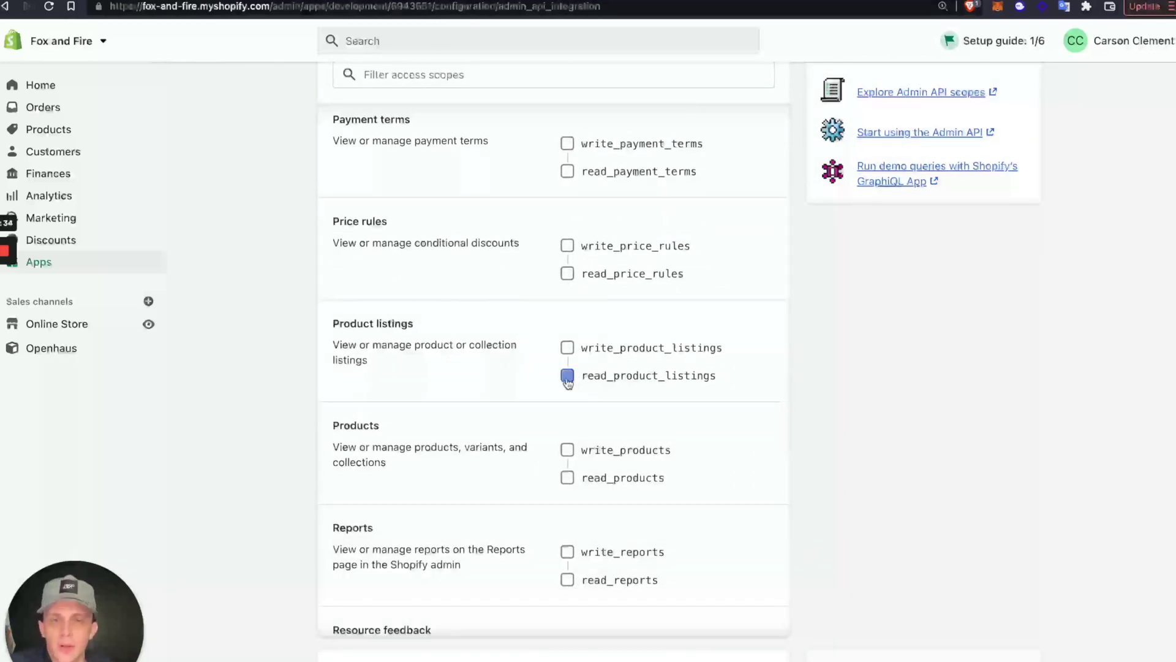
scroll(423, 441, "down", 1)
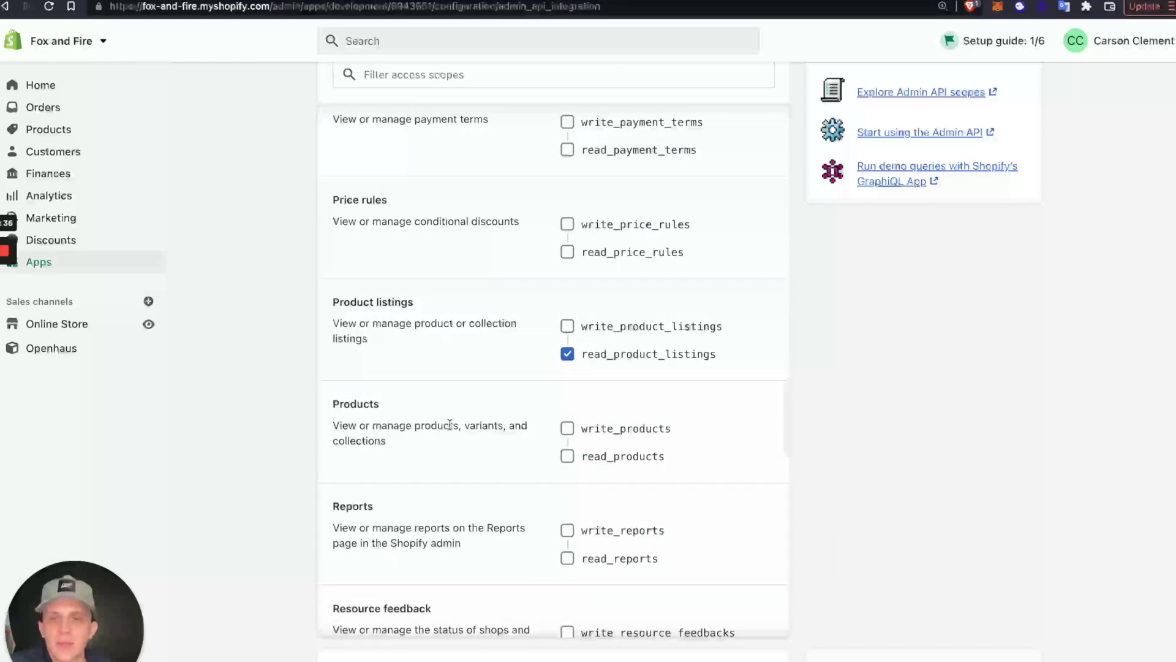
left_click(560, 454)
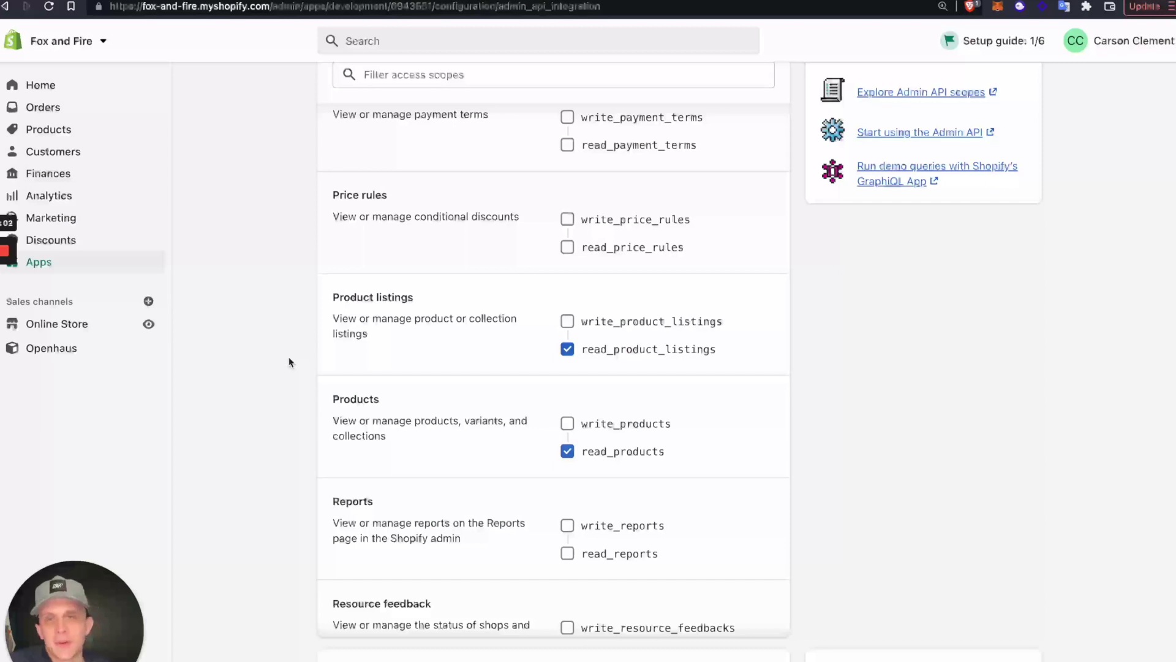
- Bring up the Openhaus app's API credentials page
scroll(291, 362, "down", 5)
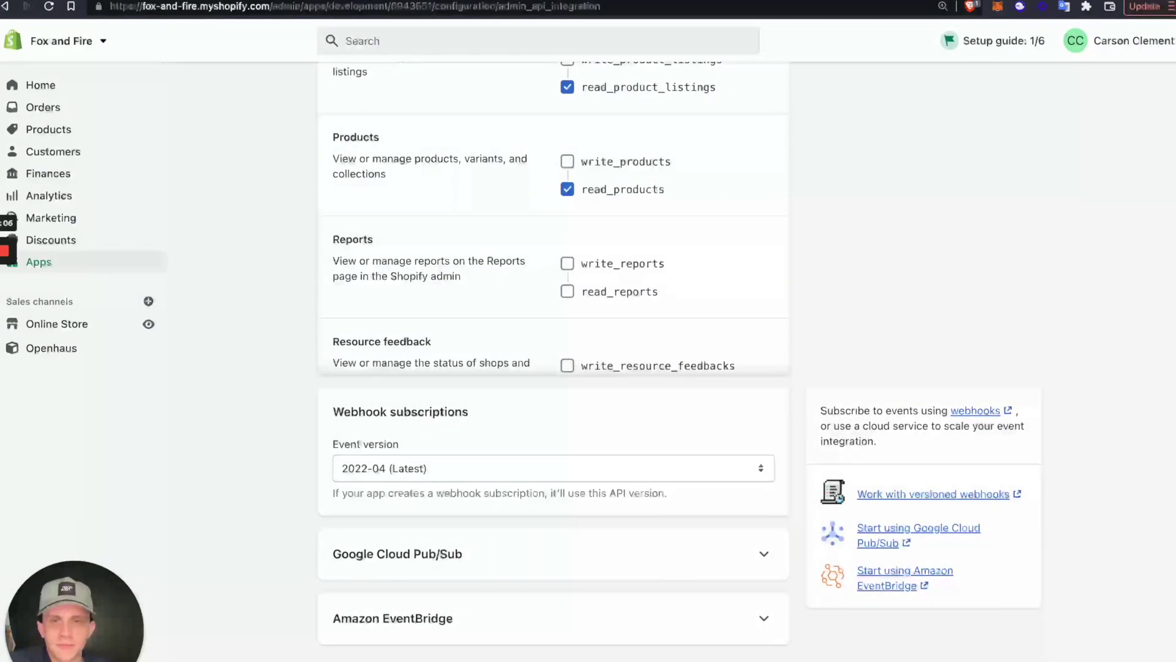
scroll(679, 362, "up", 1)
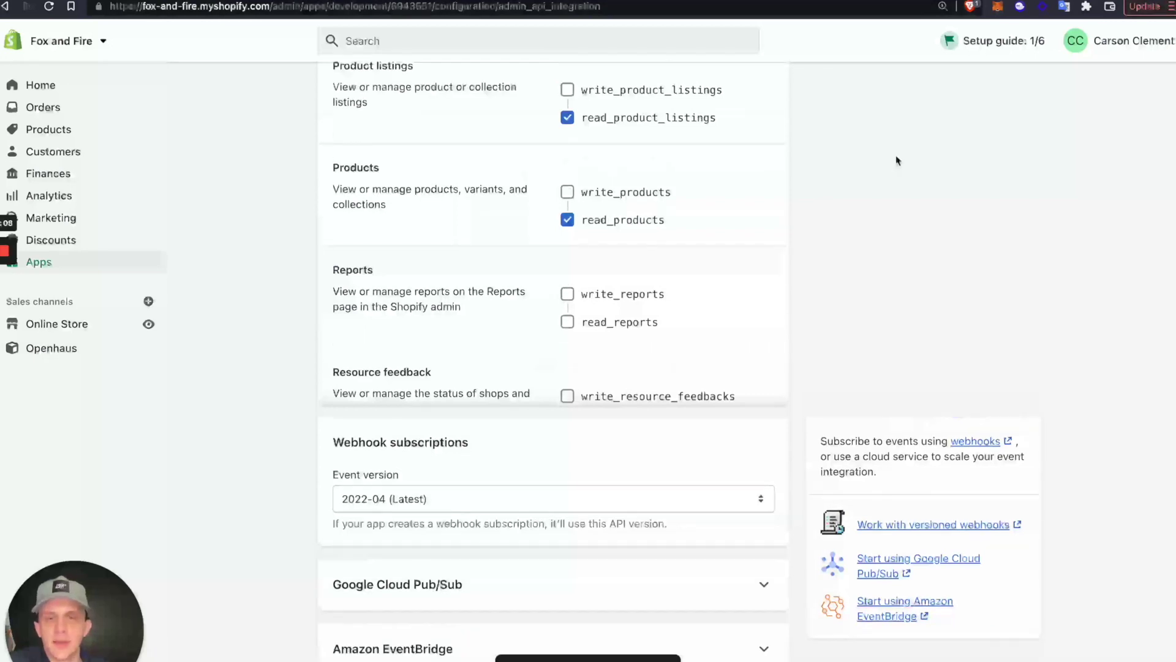
scroll(890, 218, "up", 10)
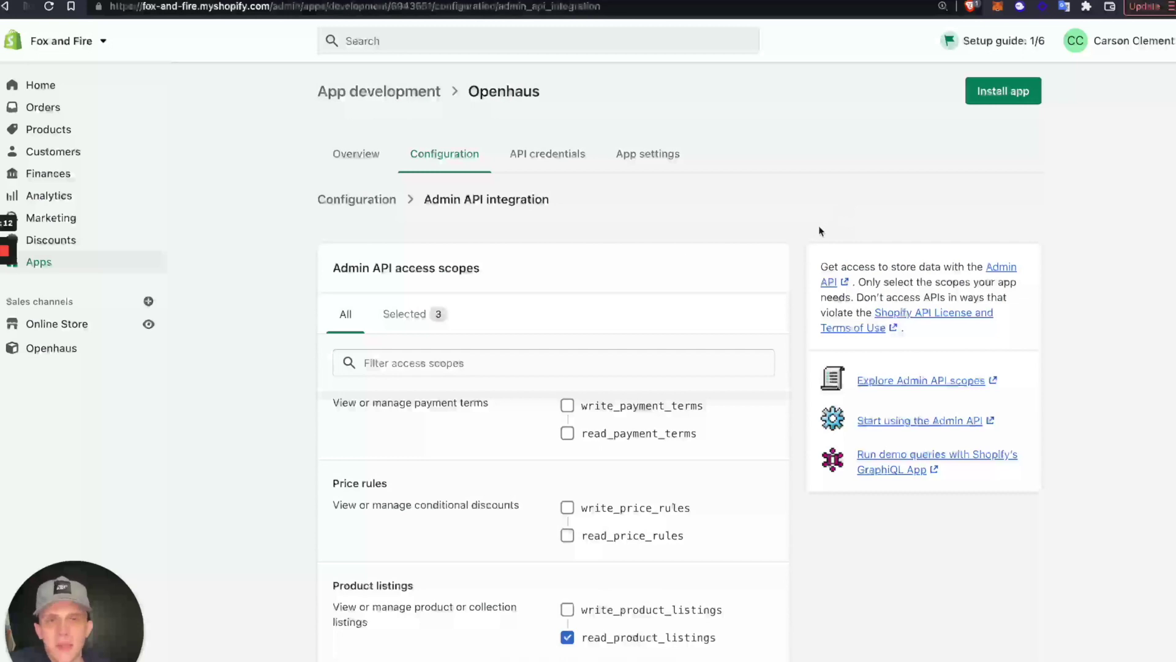
left_click(528, 161)
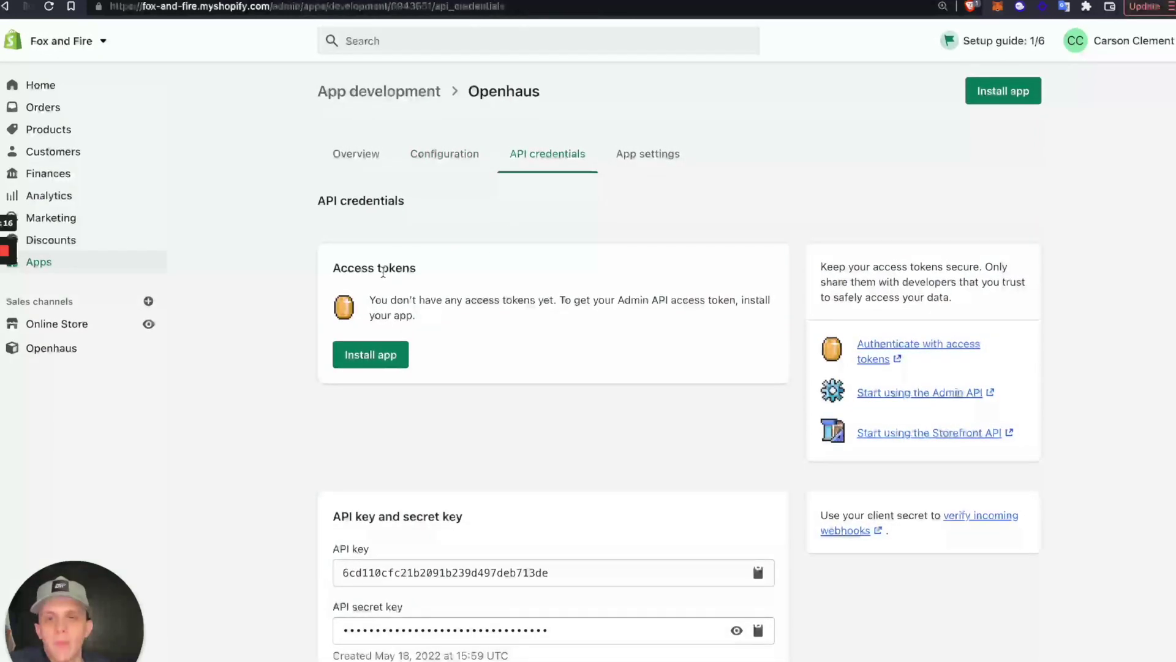
- Return to the Openhaus portal's empty Connect to Shopify form for Fox & Fire
left_click_drag(335, 513, 340, 368)
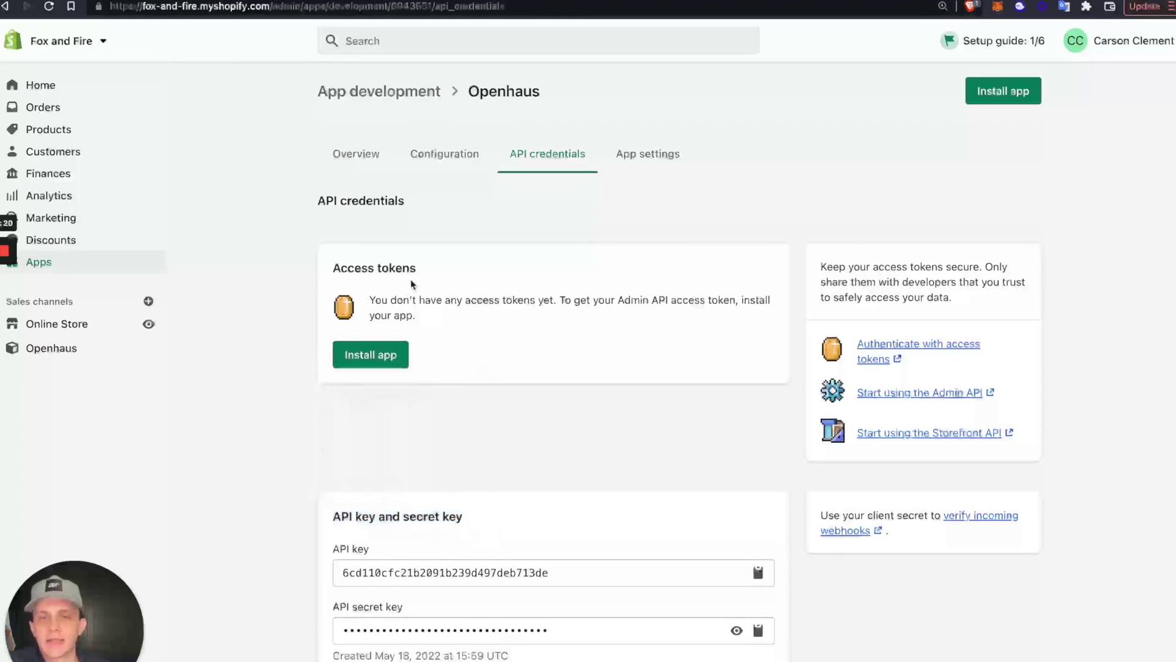
key("ctrl+Up")
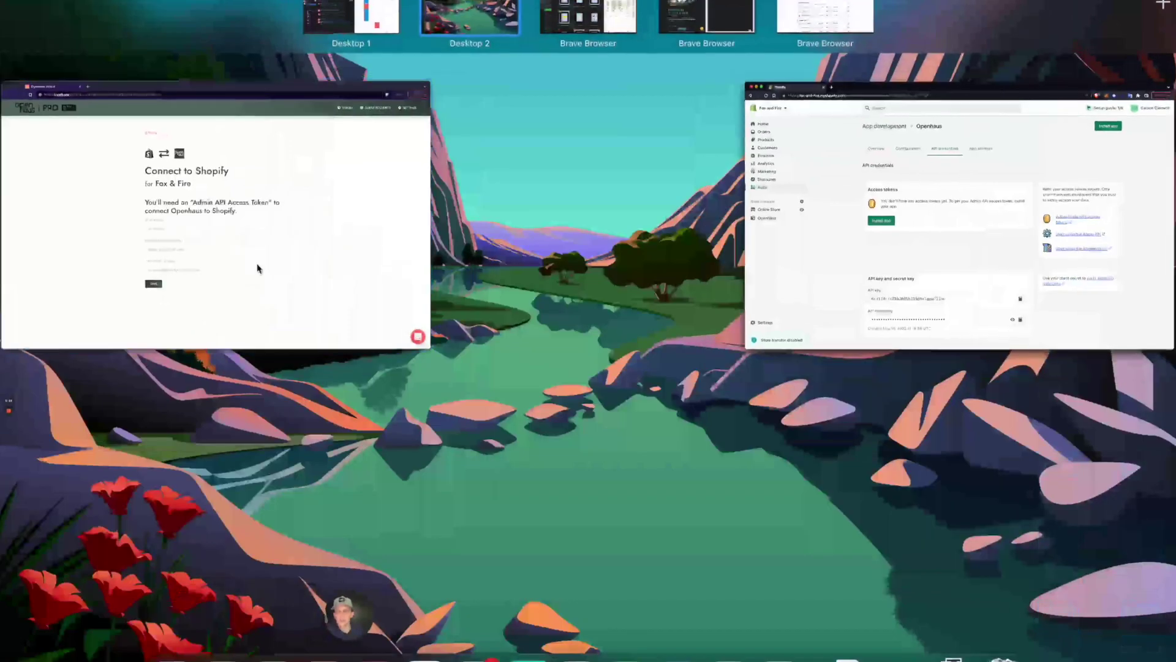
left_click(394, 265)
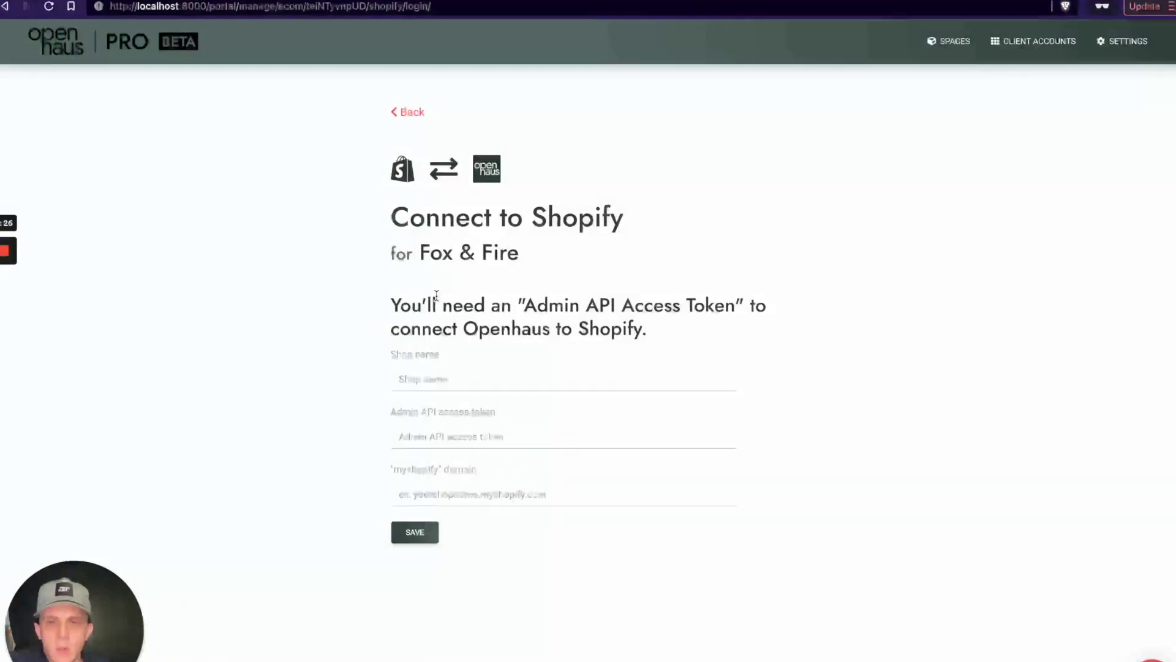
- Enter 'Fox & Fire' as the shop name, then focus the myshopify domain field
left_click(434, 368)
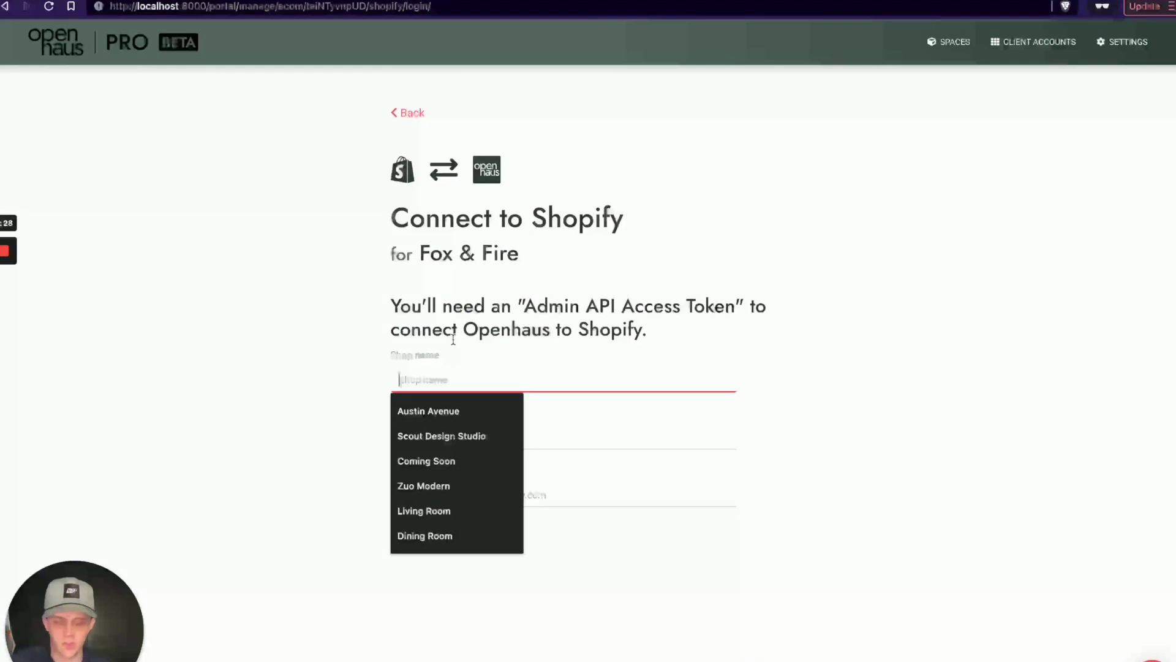
type("Fox ")
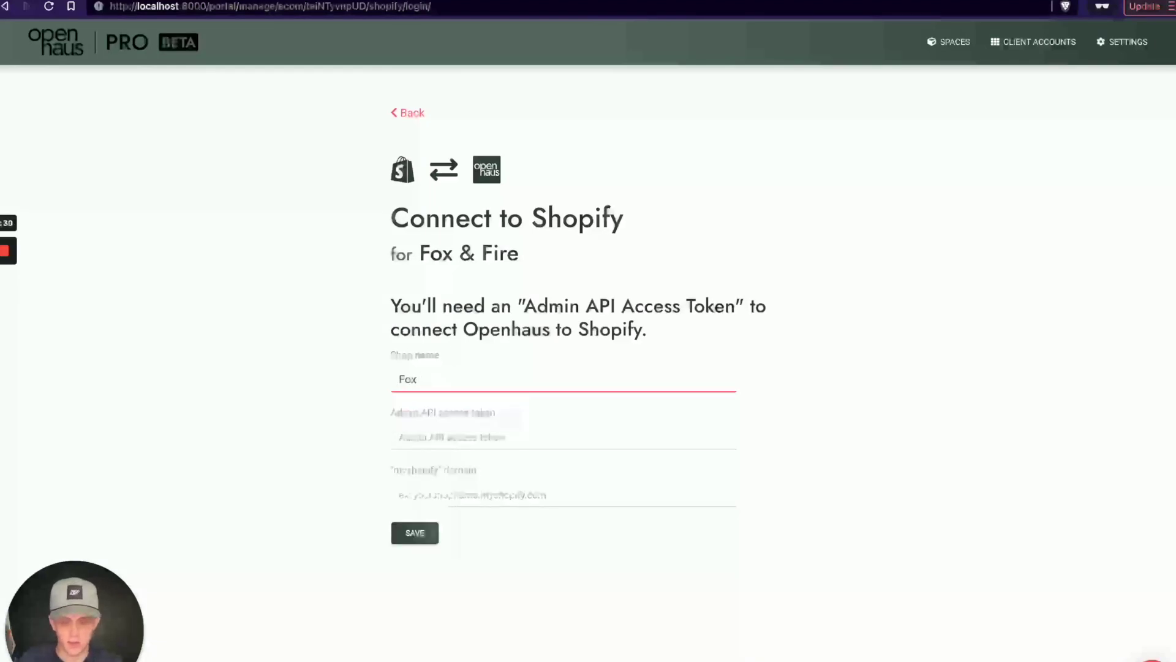
type("& Fire")
key("Tab")
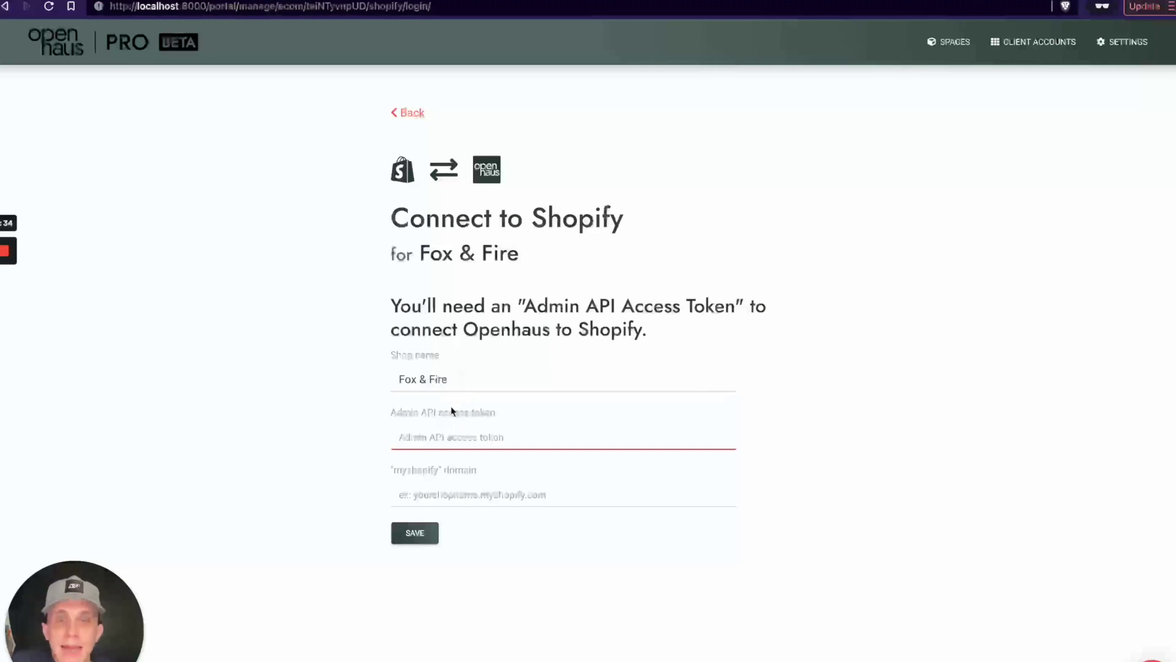
left_click(459, 492)
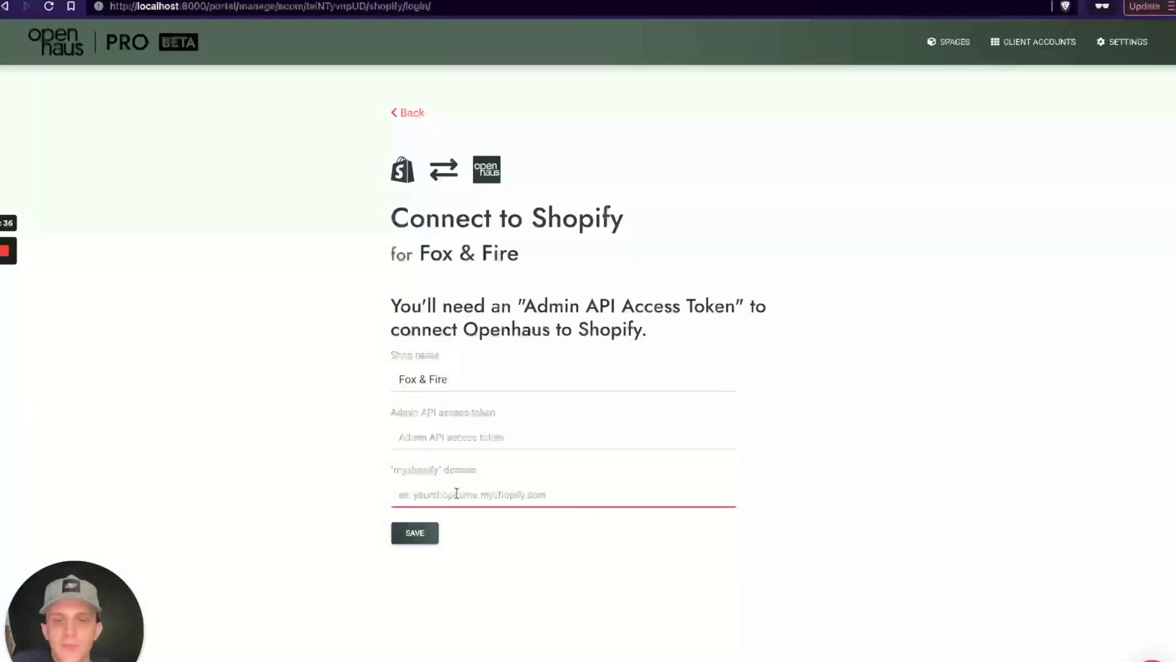
left_click(326, 481)
- In the Shopify admin address bar, select the store domain fox-and-fire.myshopify.com
key("ctrl+Up")
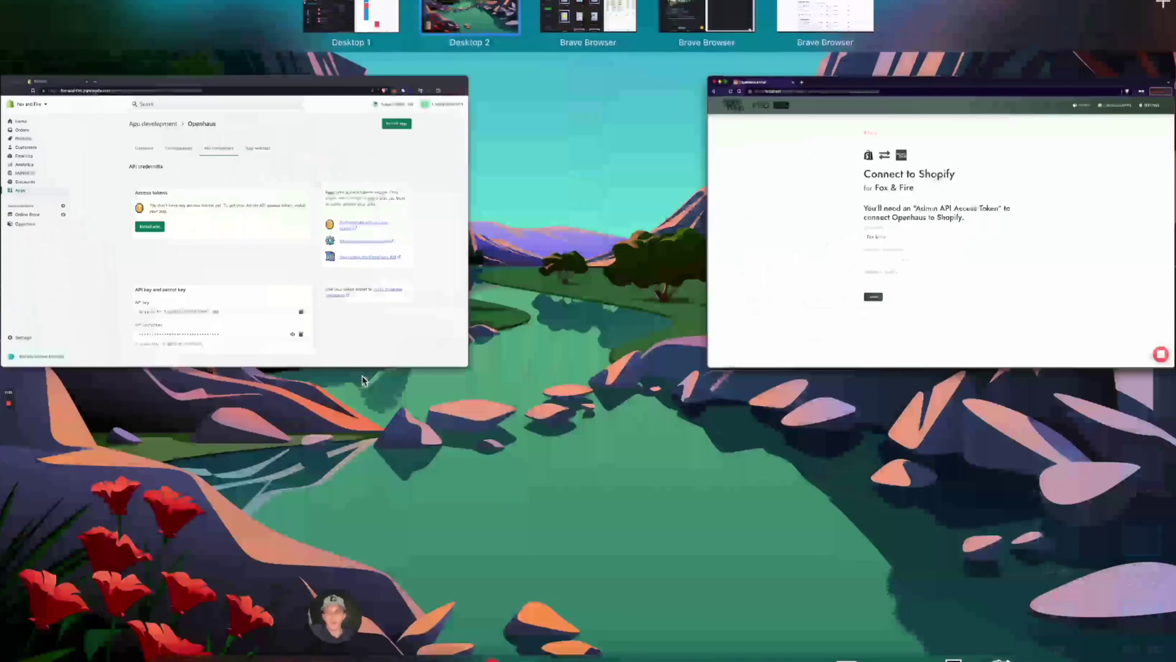
left_click(365, 270)
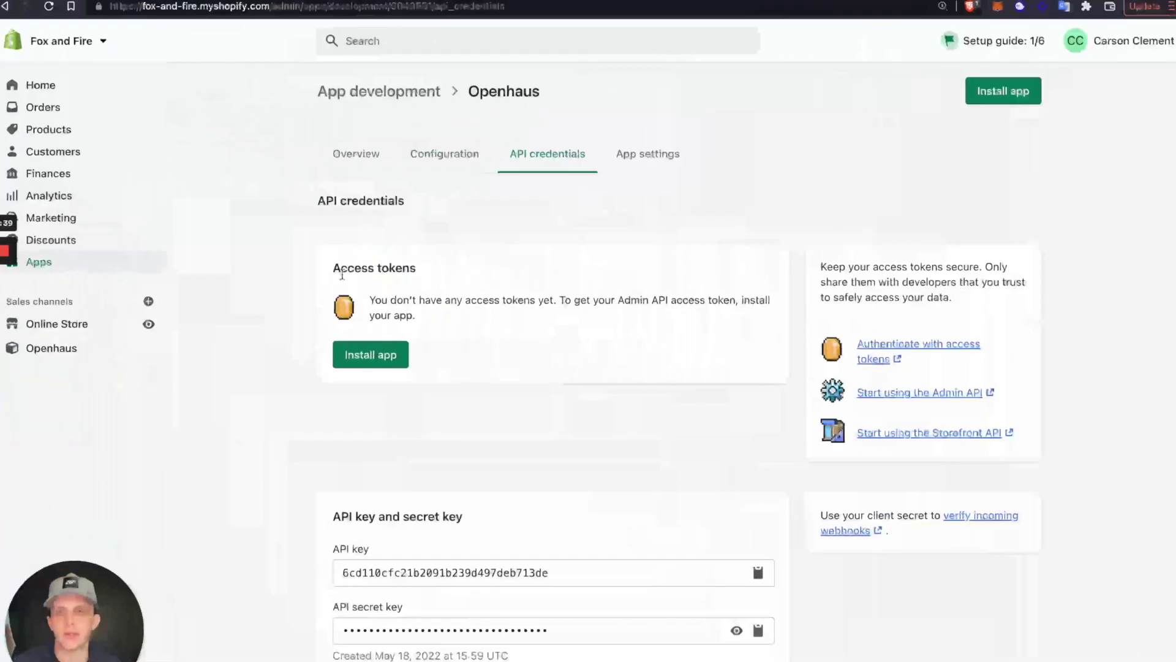
left_click(236, 7)
left_click(262, 127)
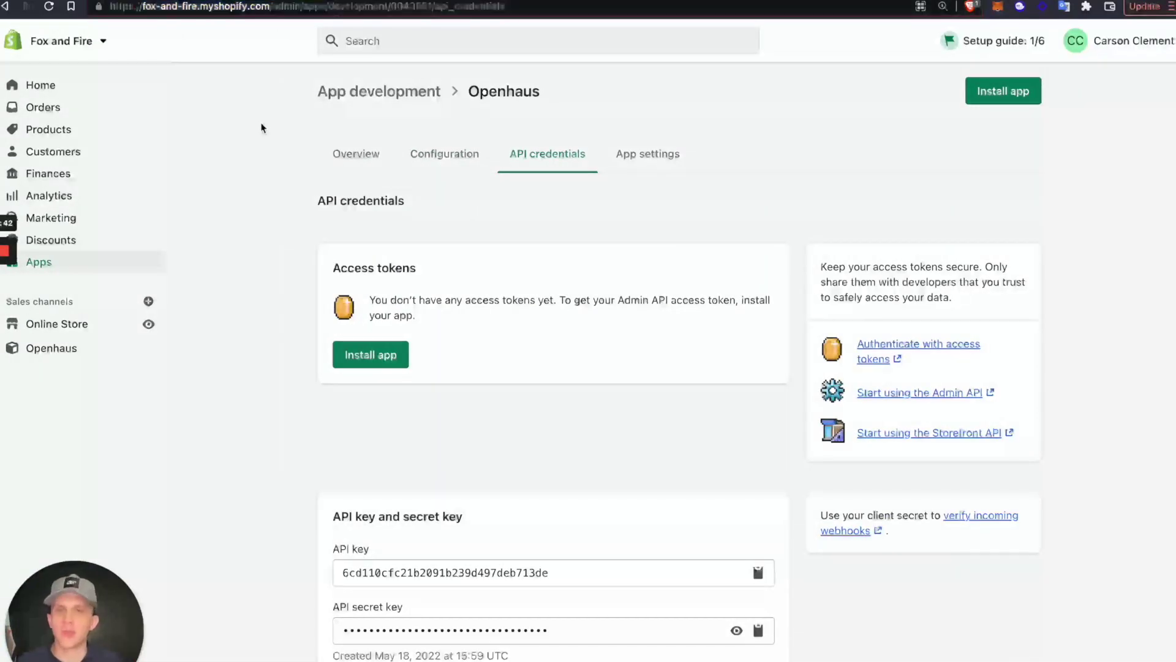
left_click(208, 8)
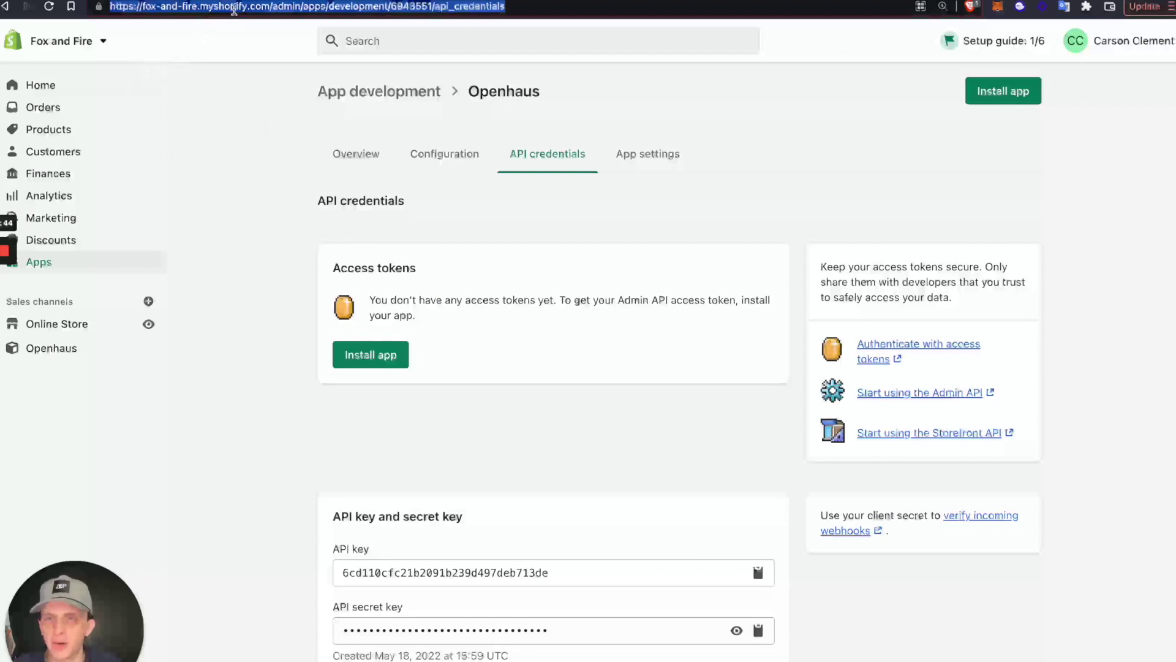
left_click(272, 26)
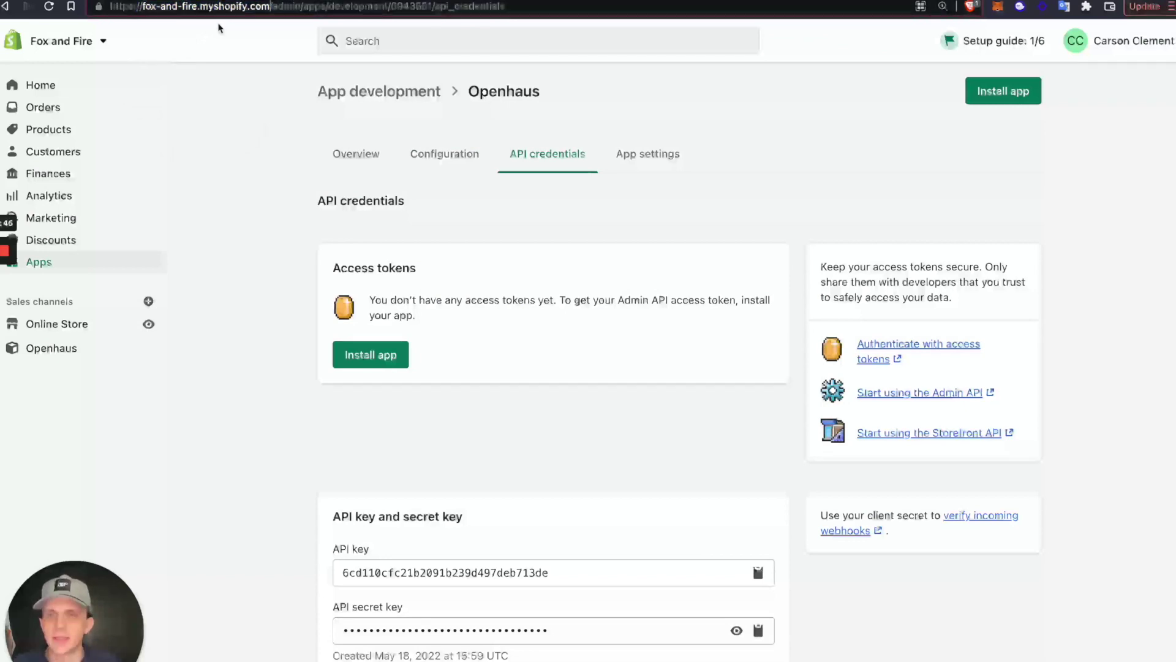
left_click_drag(271, 7, 143, 7)
key("super+c")
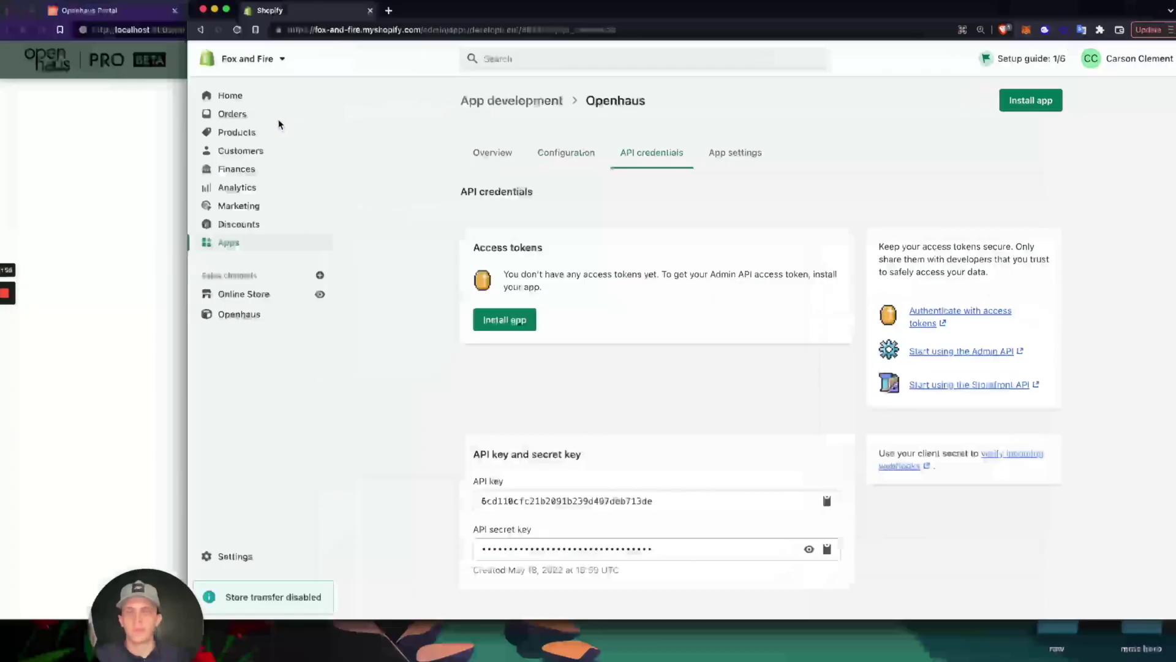
- Paste fox-and-fire.myshopify.com into the portal's myshopify domain field and return to the Shopify credentials
key("ctrl+Up")
left_click(315, 178)
left_click(478, 495)
key("super+v")
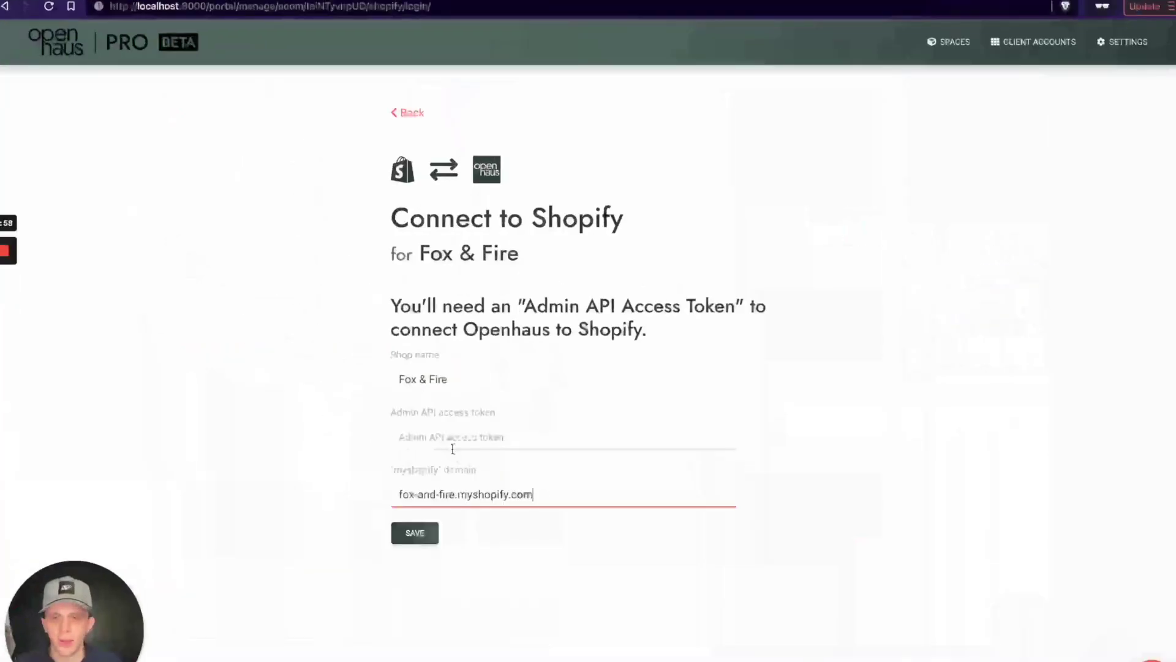
left_click(453, 449)
key("ctrl+Up")
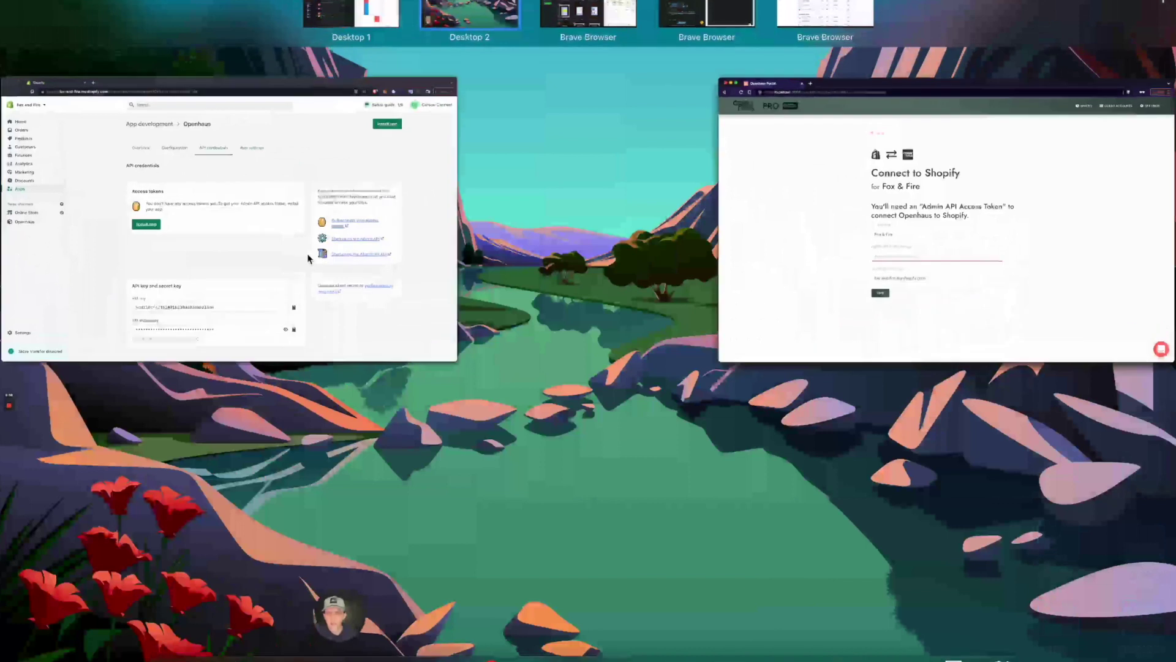
left_click(307, 252)
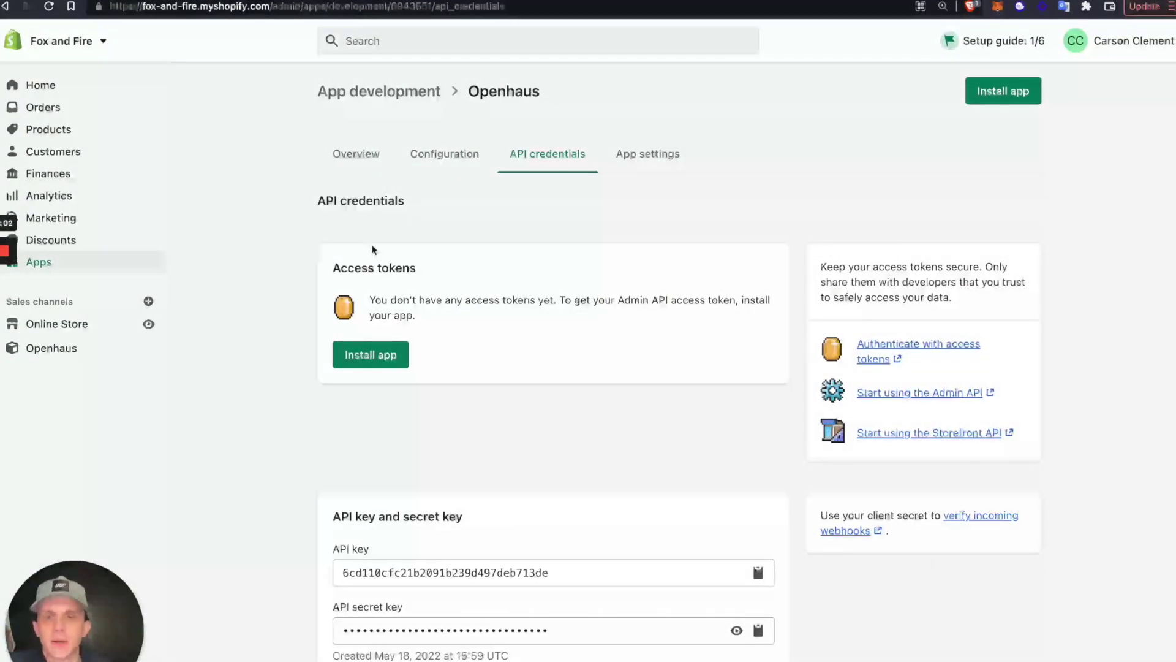
- Install the Openhaus app on Fox and Fire and reveal its Admin API access token
left_click(385, 355)
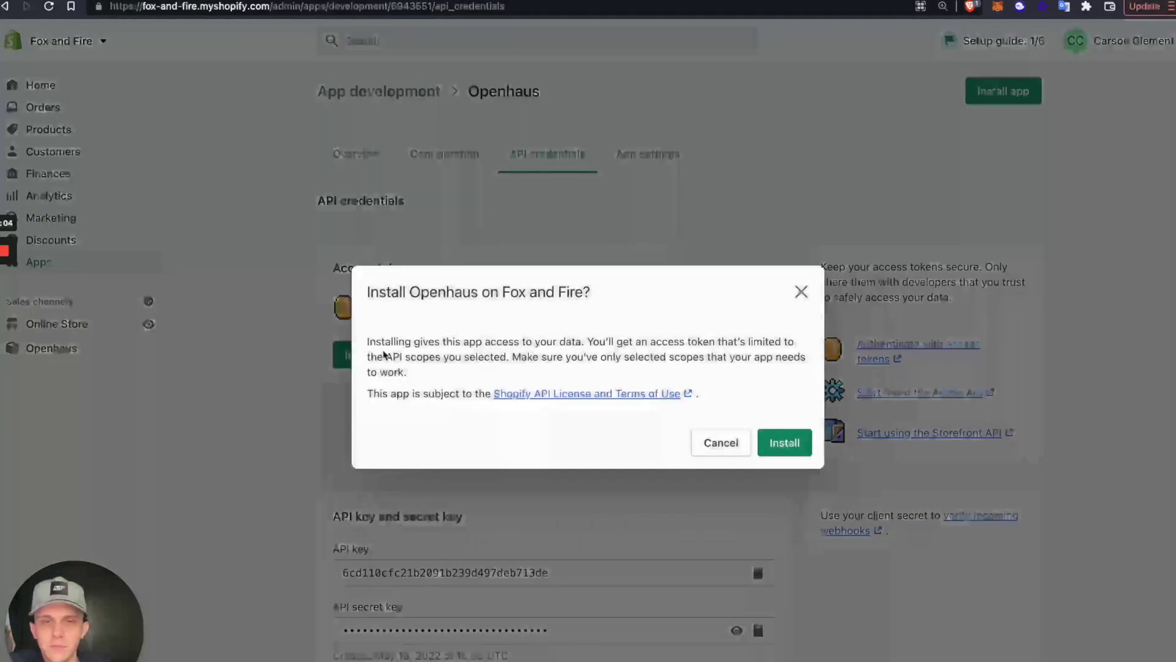
left_click(784, 442)
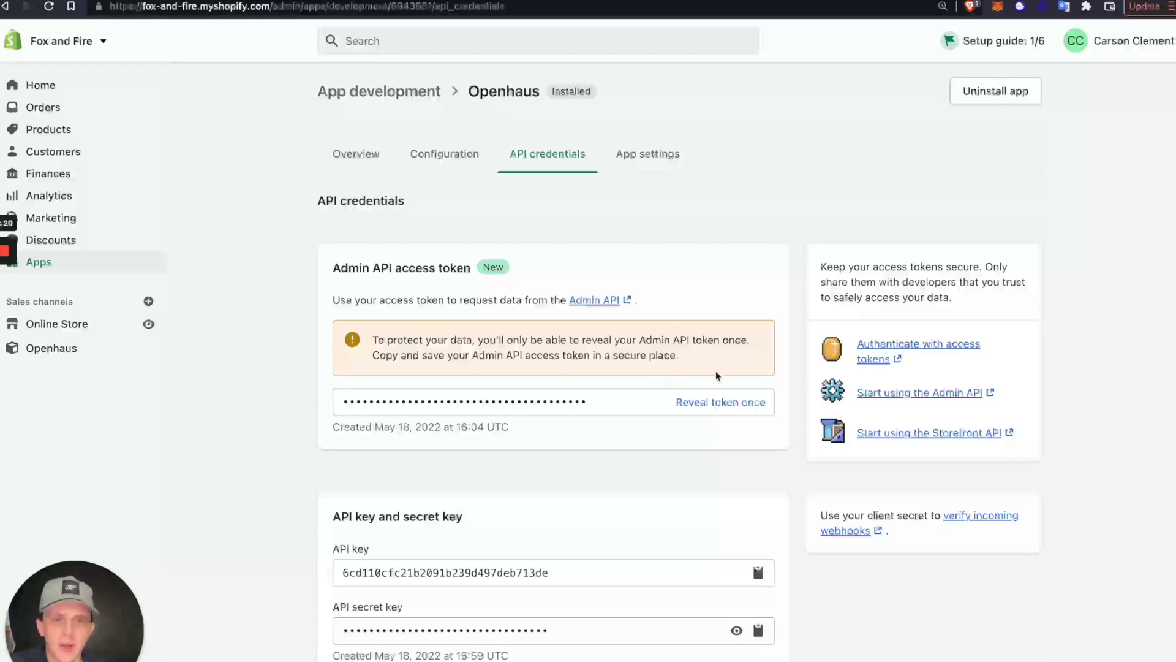
left_click(725, 404)
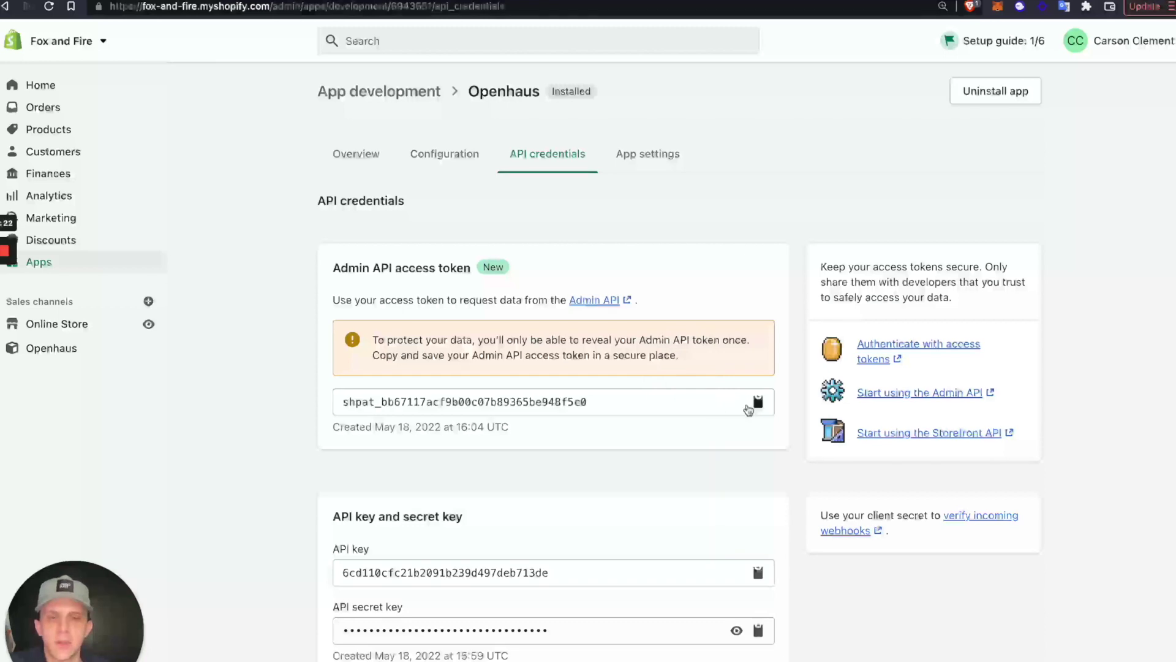
- Copy the access token and bring the Openhaus Connect to Shopify form to the front
left_click(758, 401)
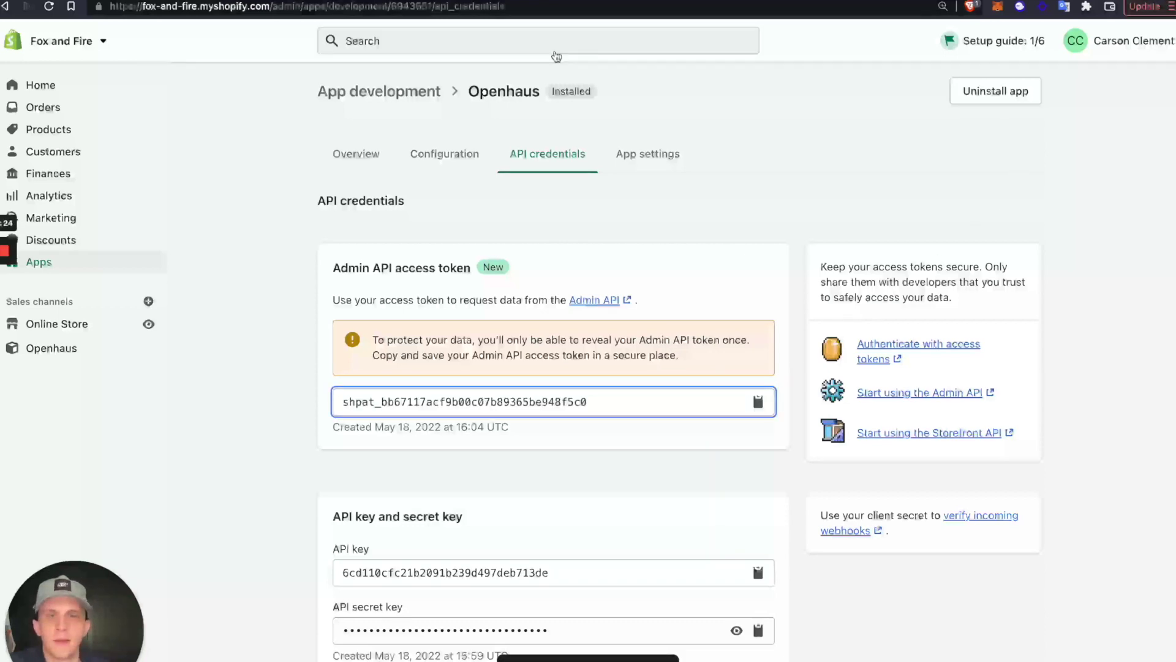
key("ctrl+Up")
left_click(290, 283)
- Paste the copied token into the Admin API access token field
left_click(439, 412)
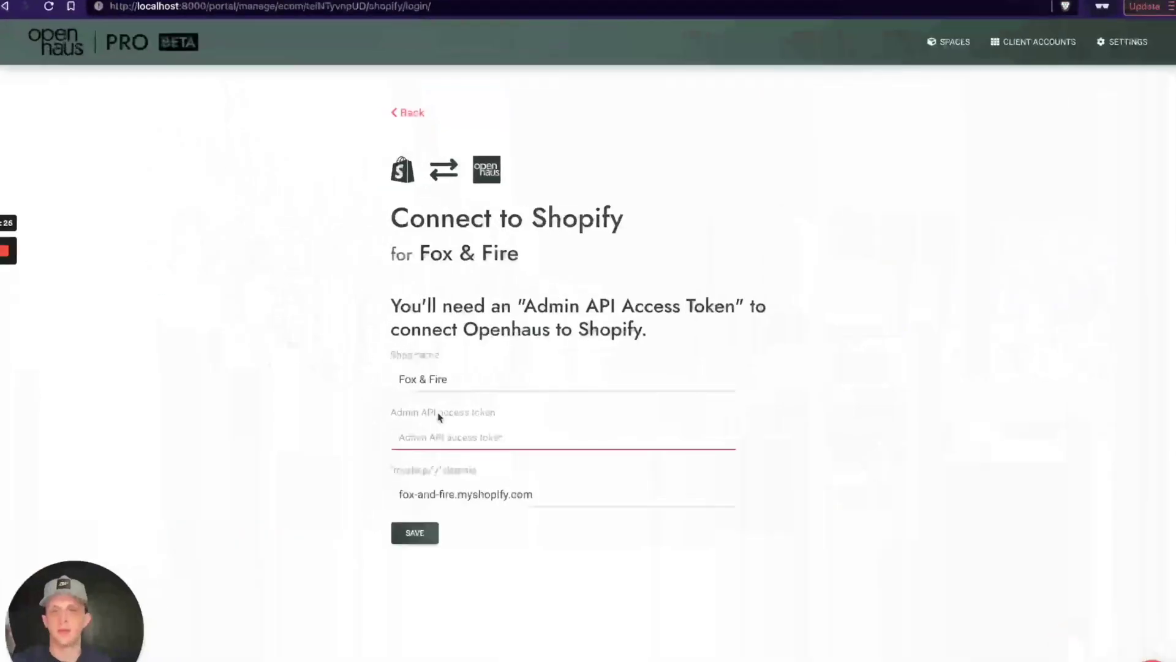
key("super+v")
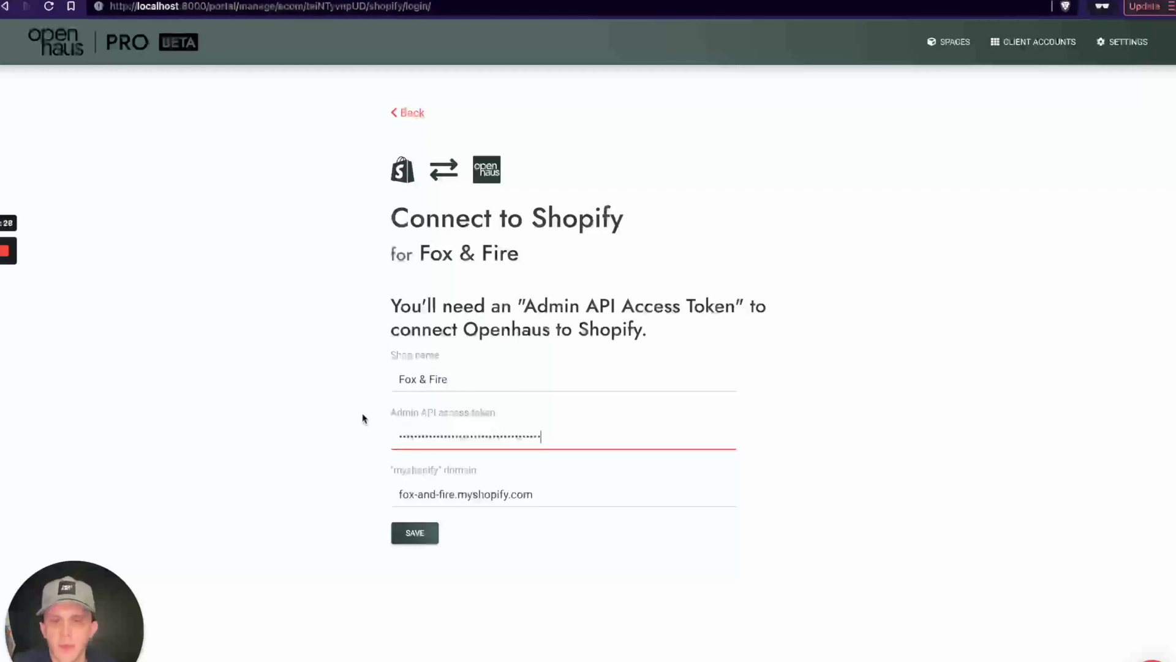
left_click(363, 429)
- Save the Fox & Fire Shopify connection to start syncing, then return to Shopify
left_click(417, 535)
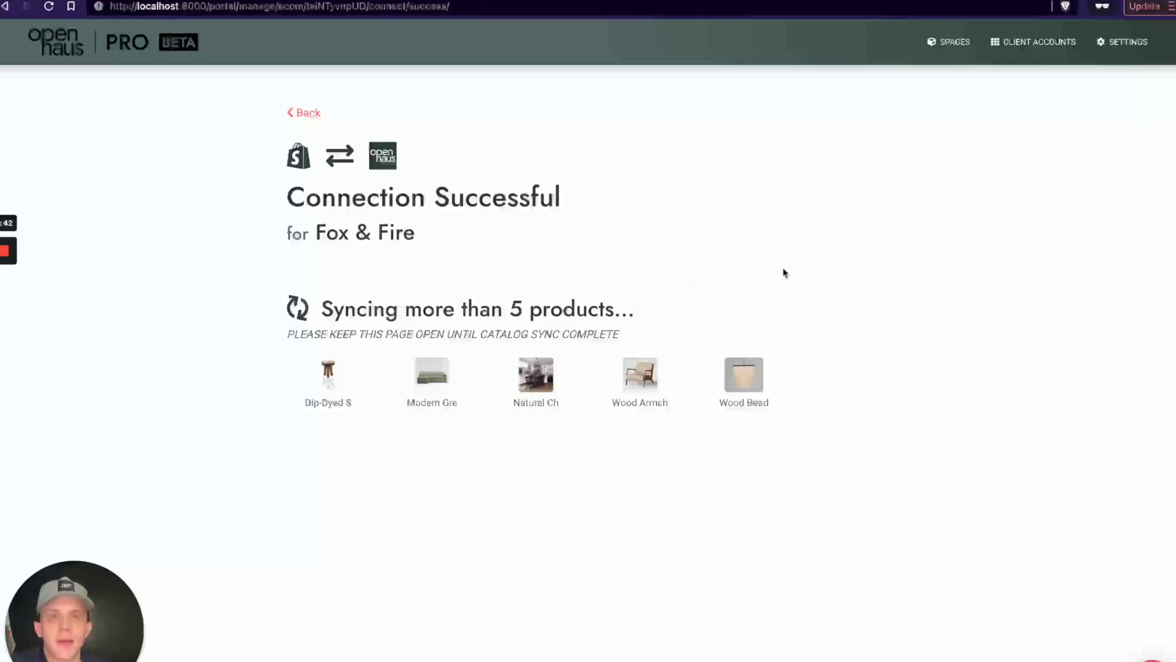
key("ctrl+Up")
left_click(371, 202)
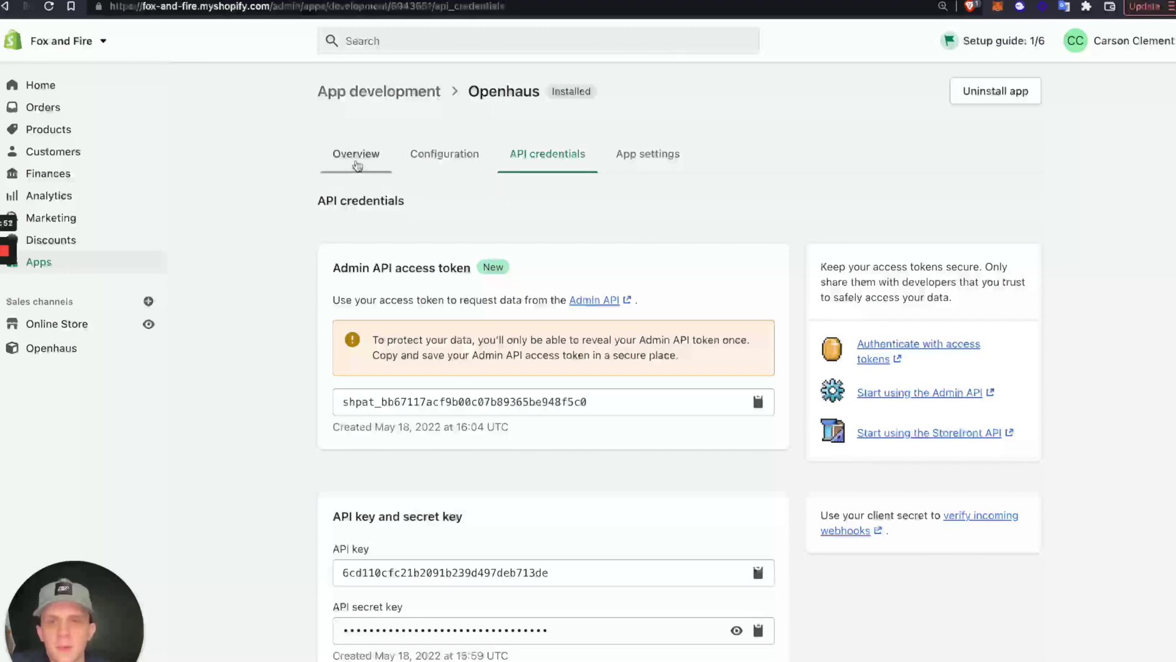
- View the Openhaus app's Overview in Shopify, then switch back to the Openhaus sync page
left_click(357, 162)
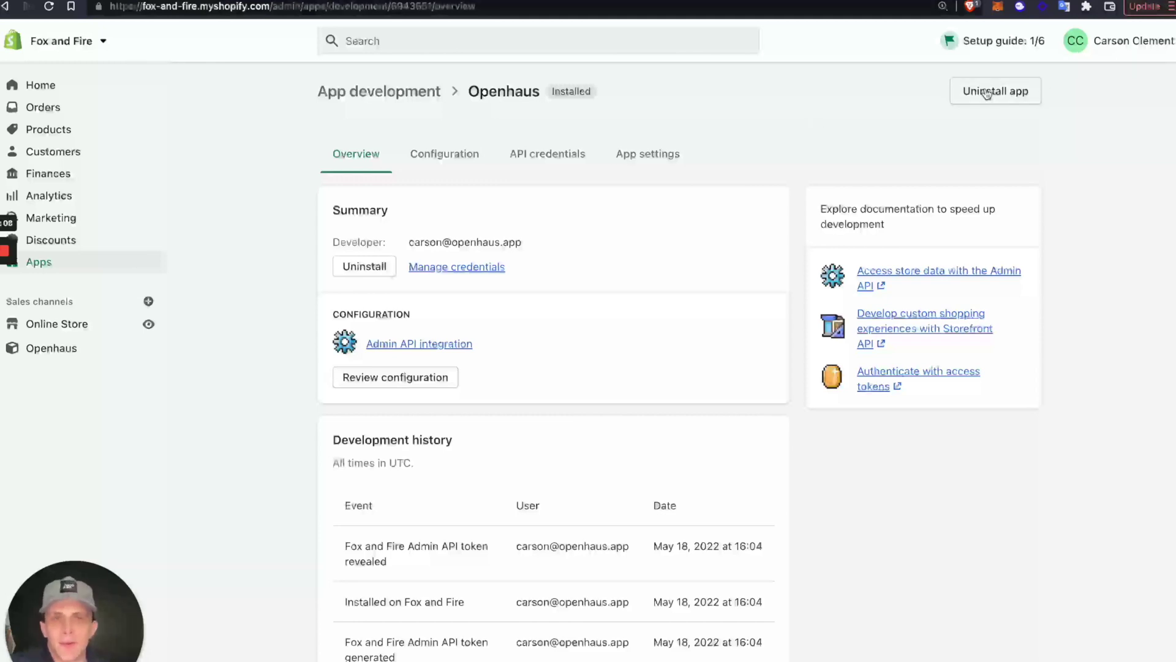
key("alt+Tab")
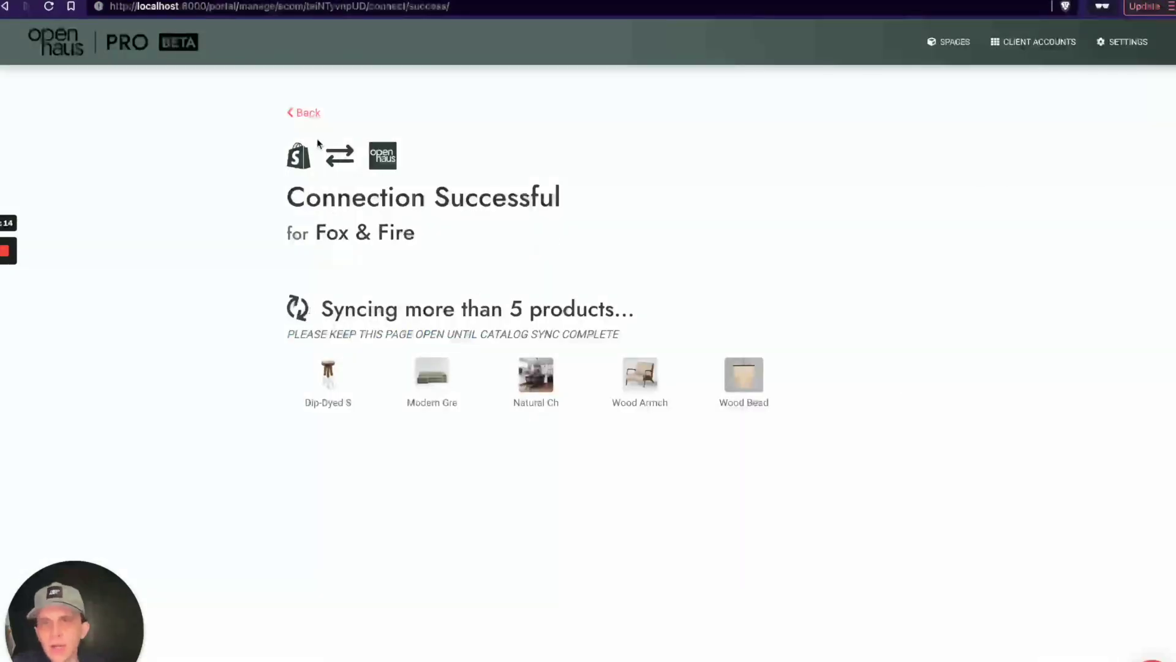
- Go to the portal home and open the Fox & Fire connection from Manage Commerce
left_click(174, 50)
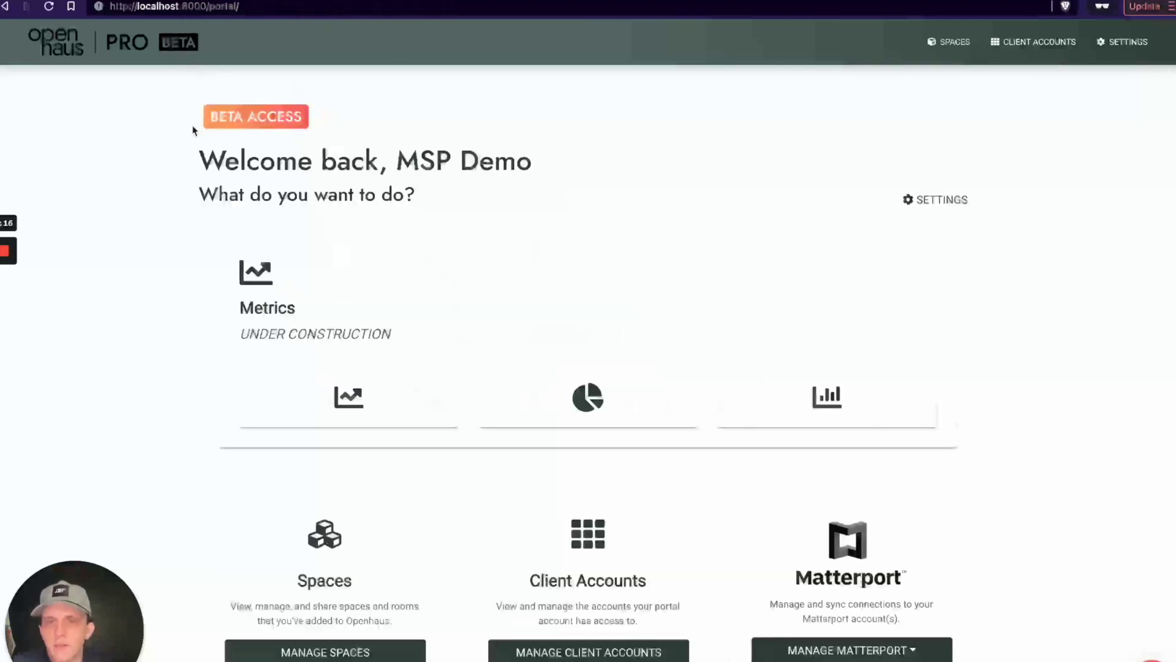
scroll(193, 130, "down", 8)
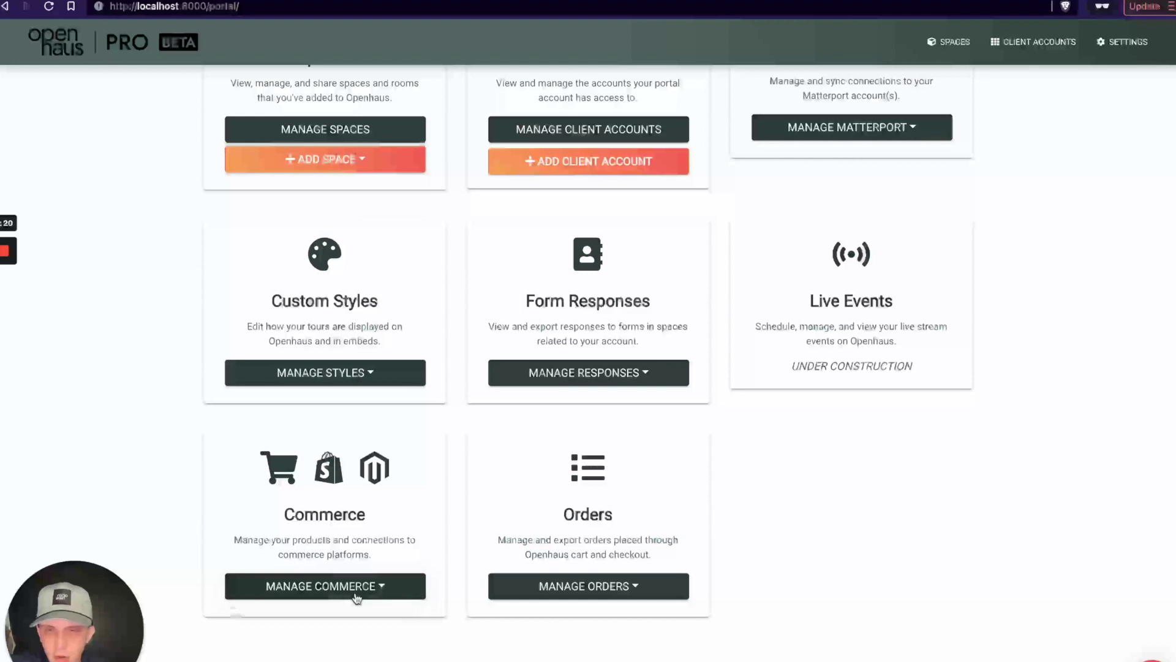
left_click(349, 589)
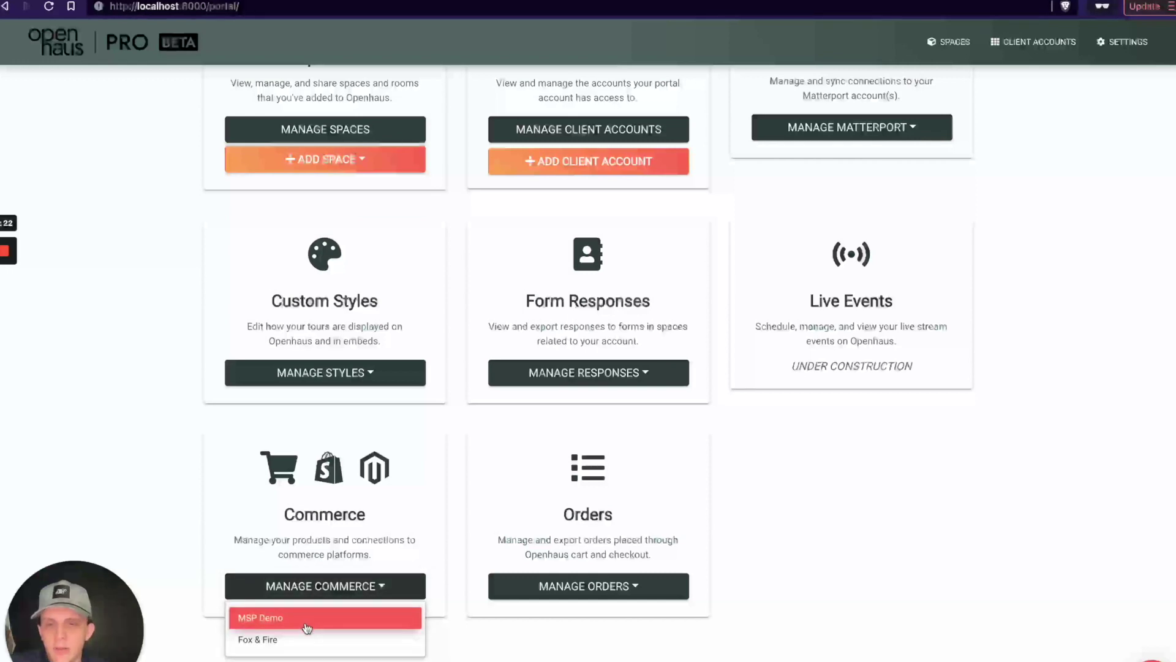
left_click(273, 643)
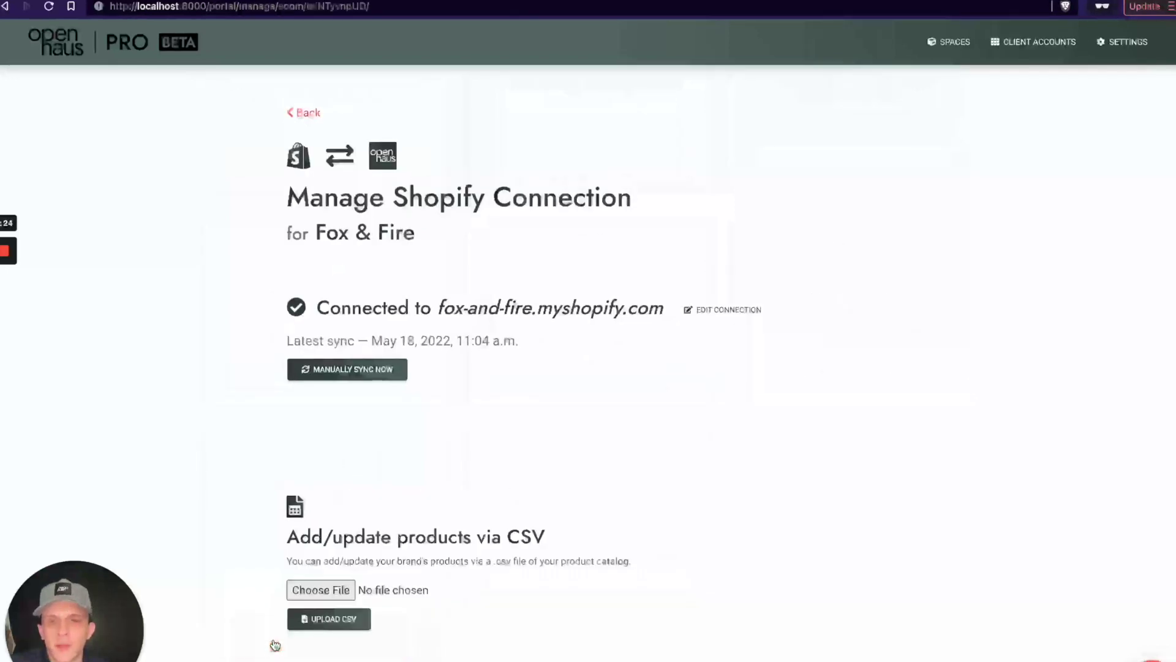
- Highlight the connected fox-and-fire.myshopify.com domain and the latest sync date for review
left_click_drag(328, 307, 664, 304)
left_click(656, 373)
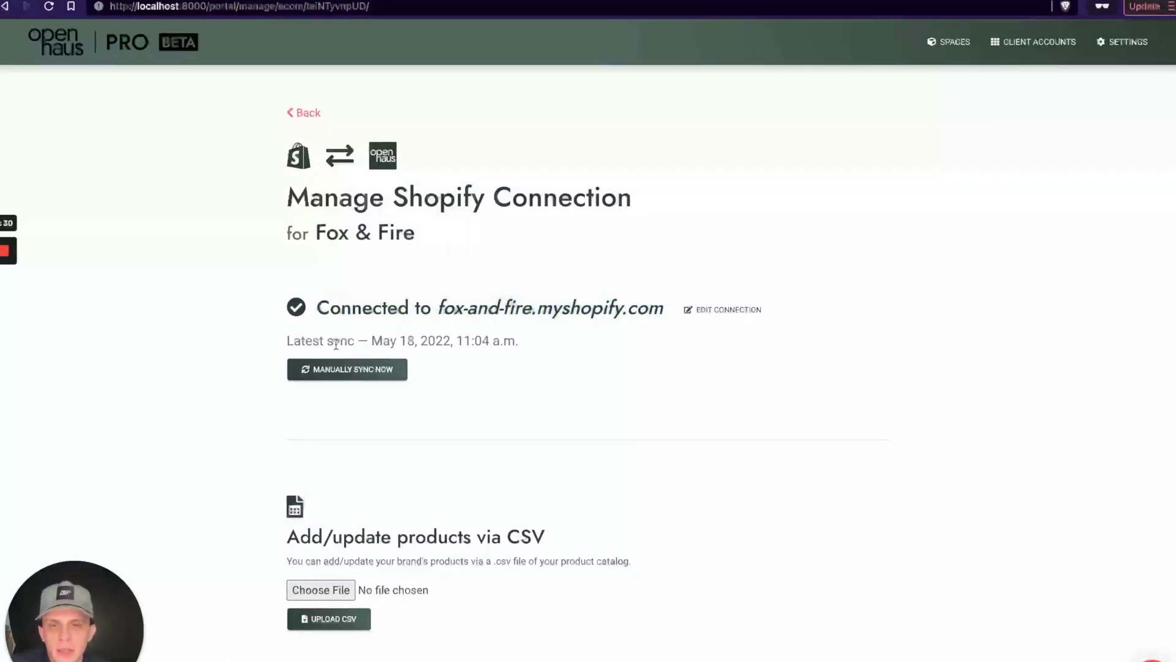
left_click_drag(277, 343, 496, 340)
left_click(521, 342)
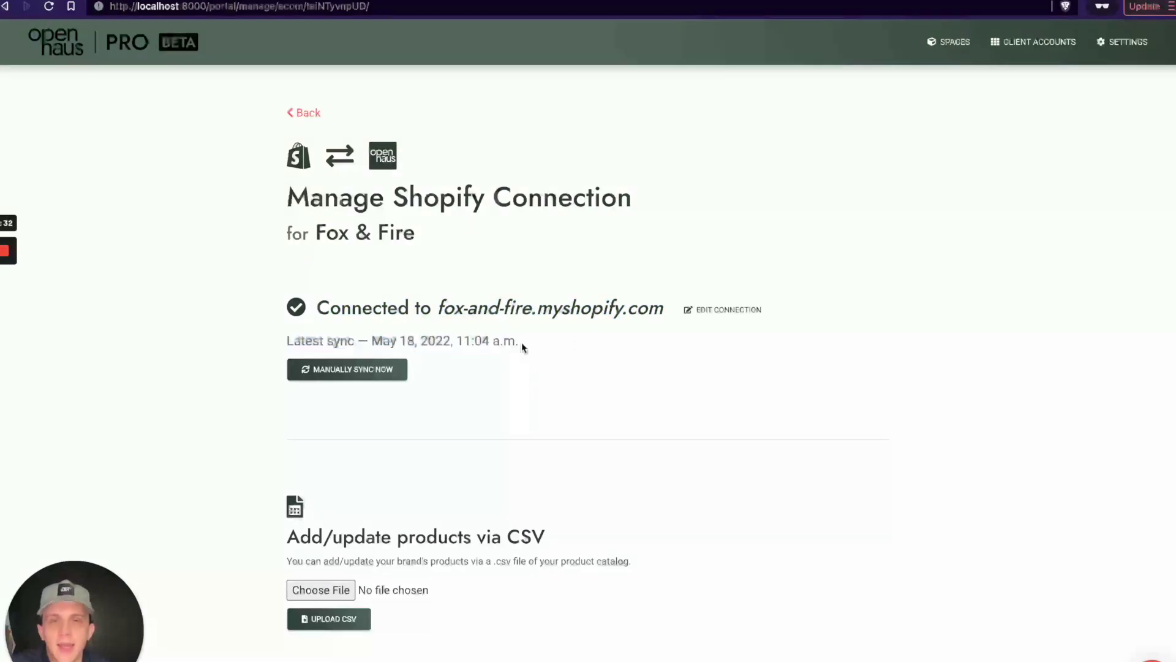
left_click(735, 313)
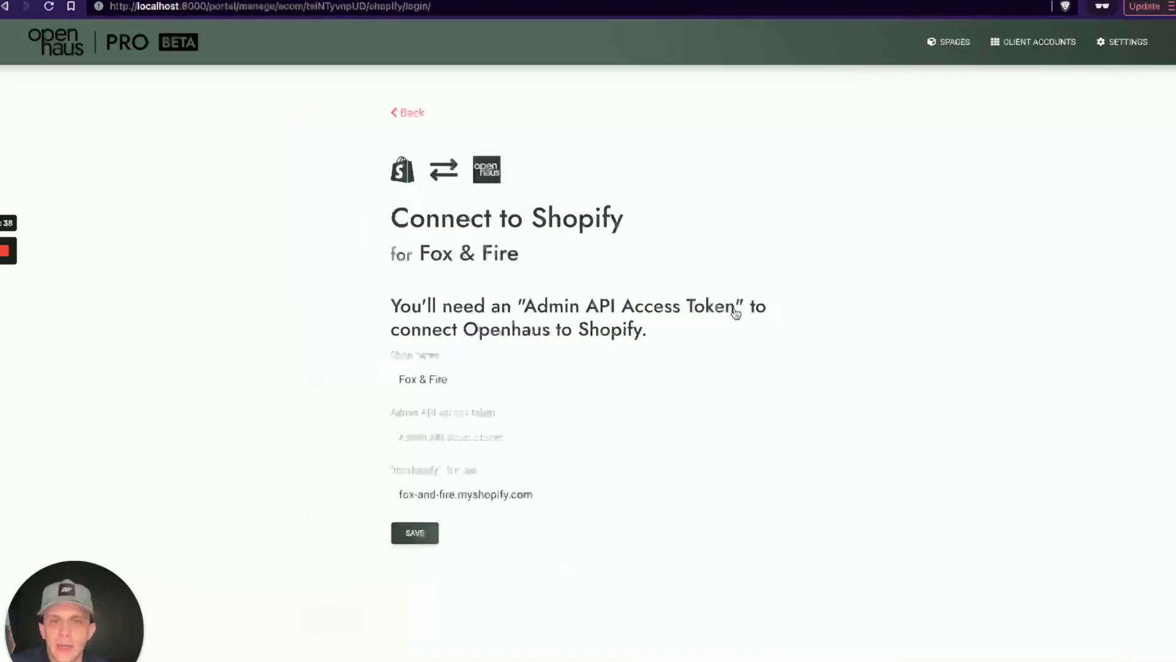
left_click(473, 448)
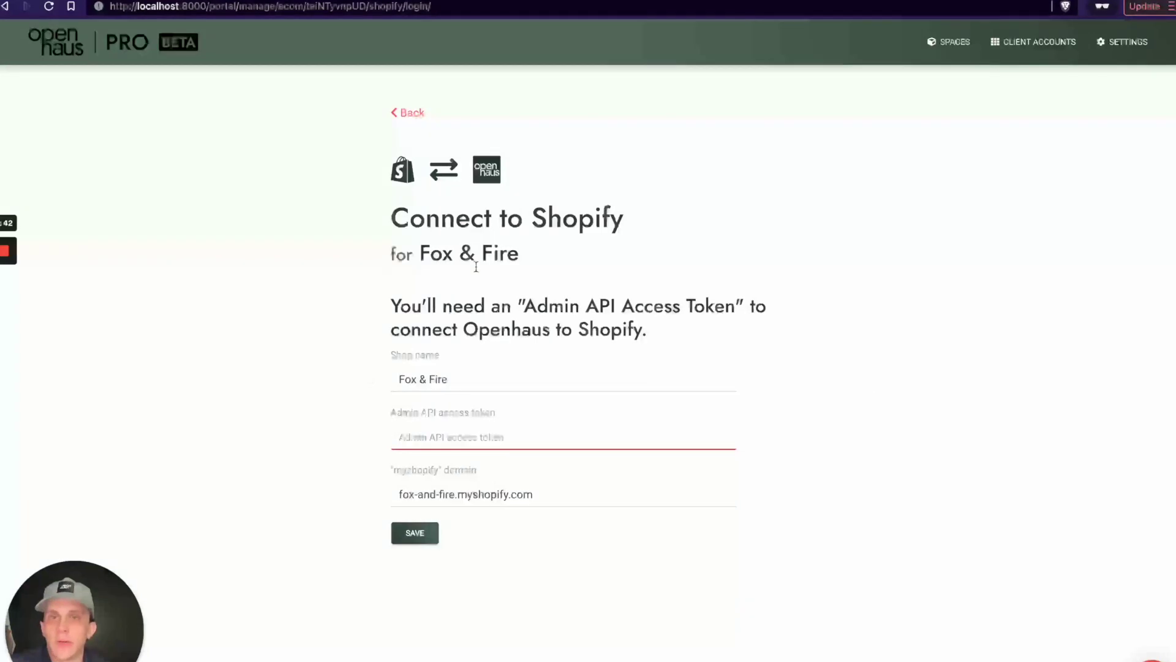
left_click(470, 329)
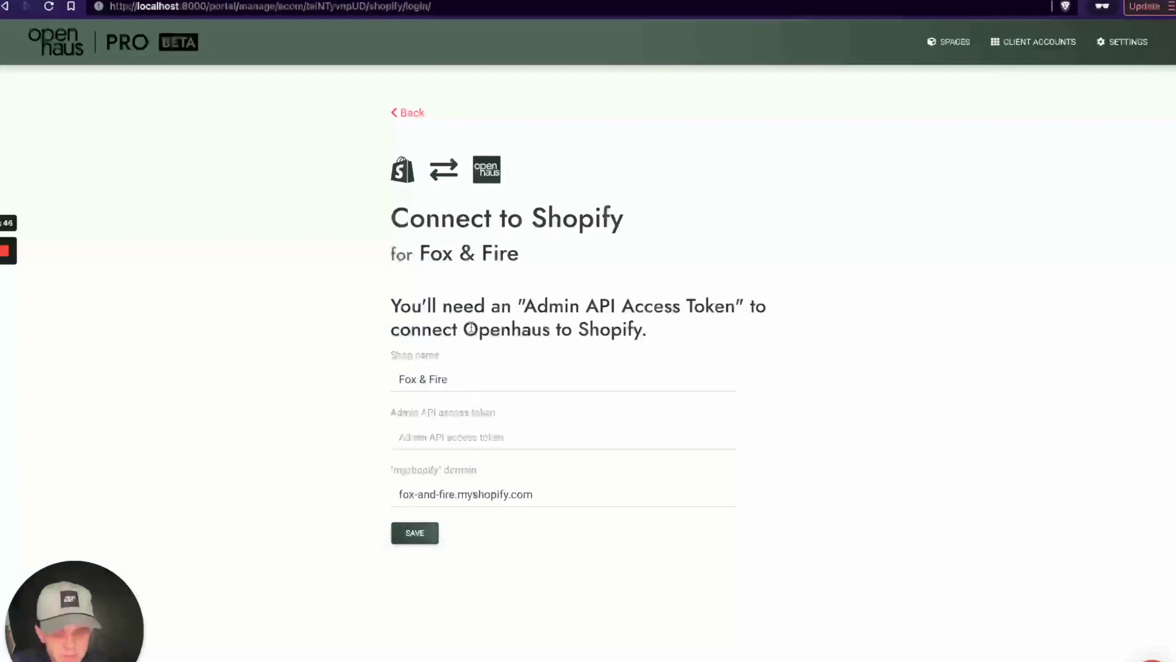
key("alt+Left")
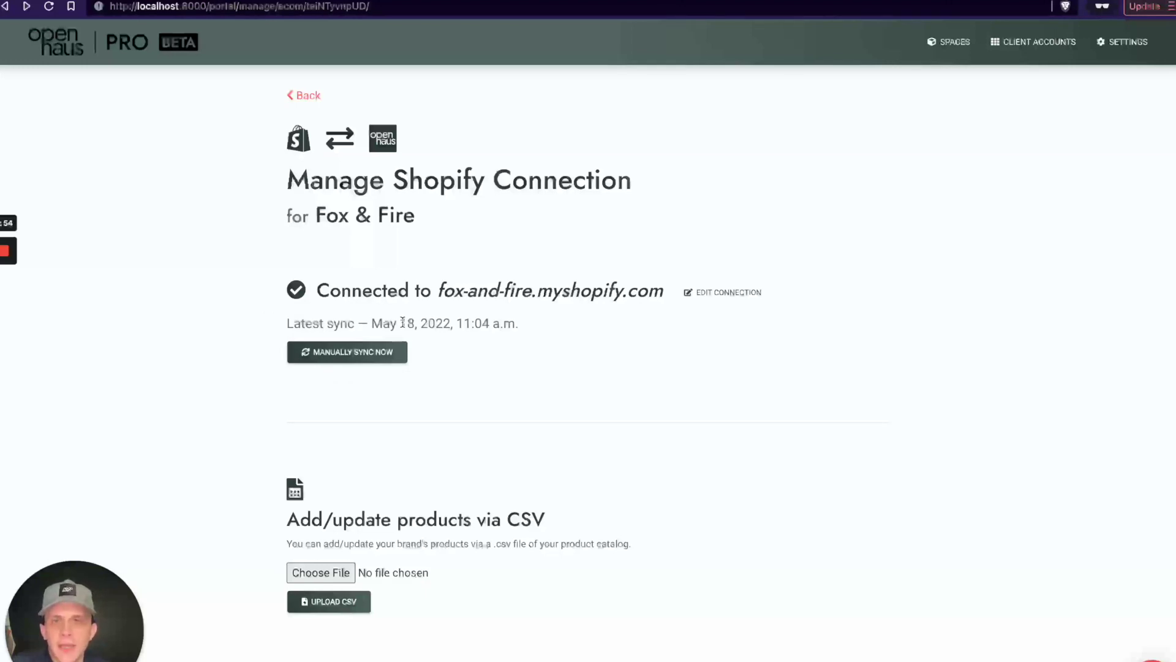
- Manually resync the Fox & Fire product catalog, then go back to the portal dashboard
scroll(401, 343, "up", 1)
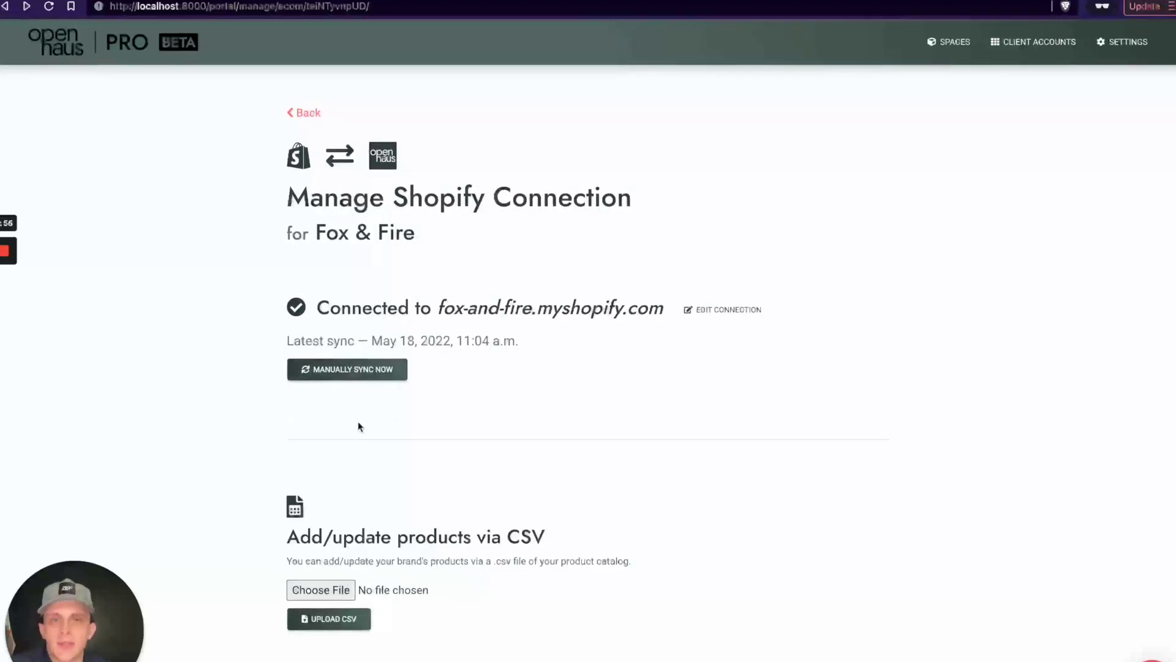
left_click(331, 379)
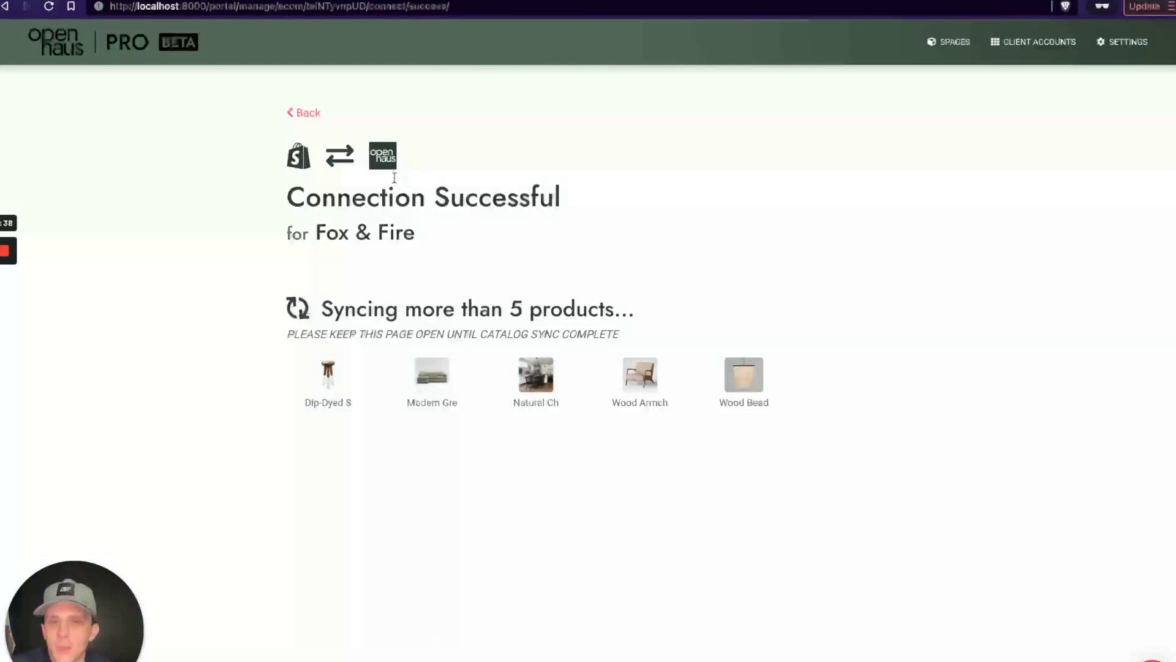
left_click(177, 54)
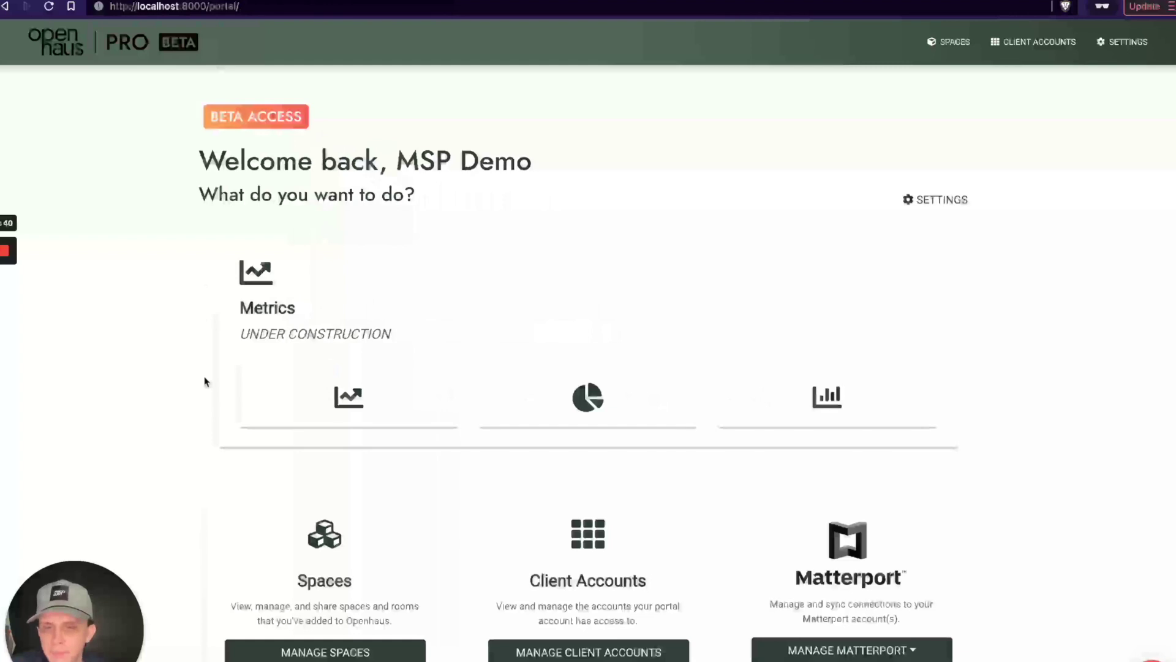
- Open Trade Show Booth under Manage Spaces and start adding products to its Main Room
scroll(204, 378, "down", 4)
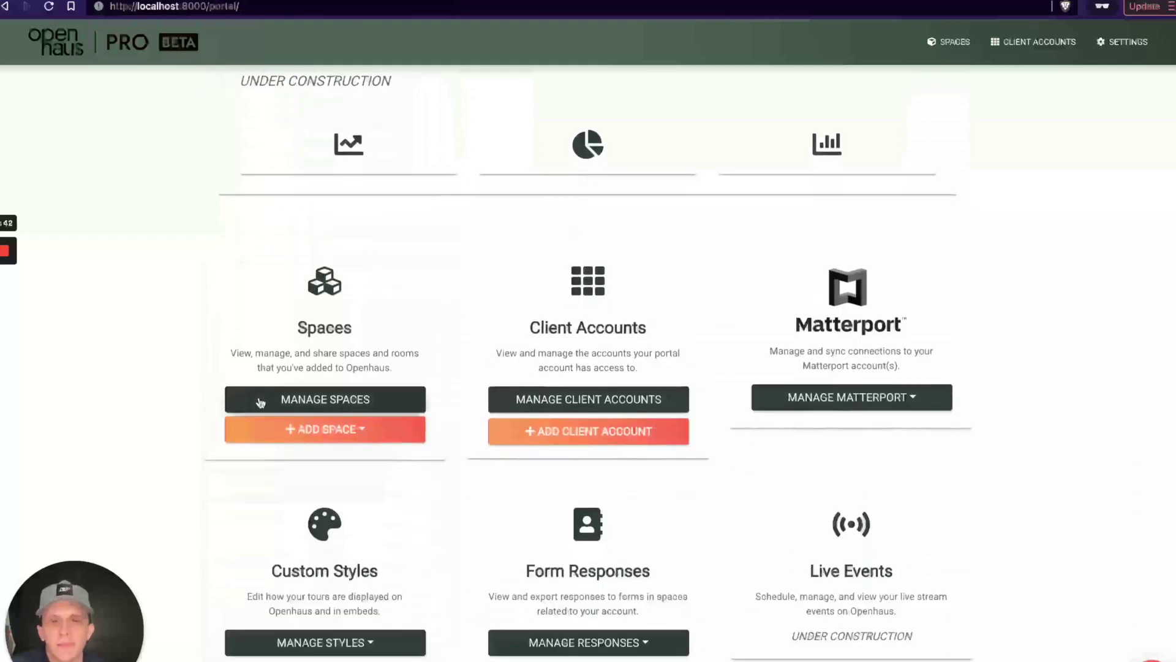
left_click(239, 397)
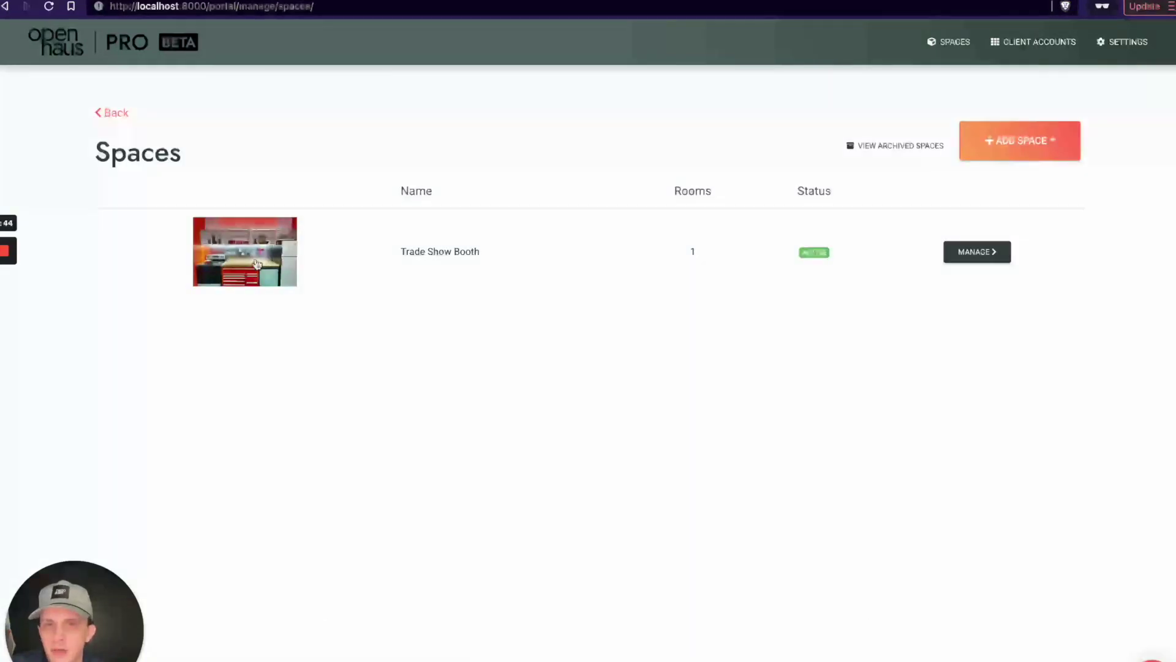
left_click(251, 266)
scroll(749, 316, "down", 4)
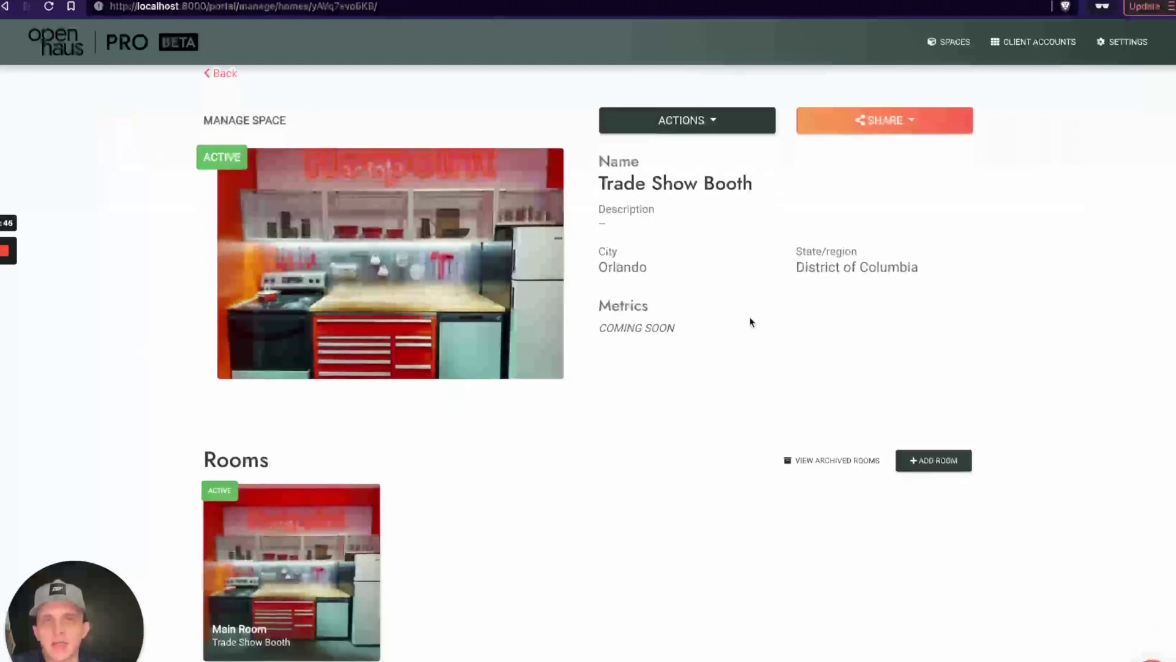
scroll(750, 318, "down", 5)
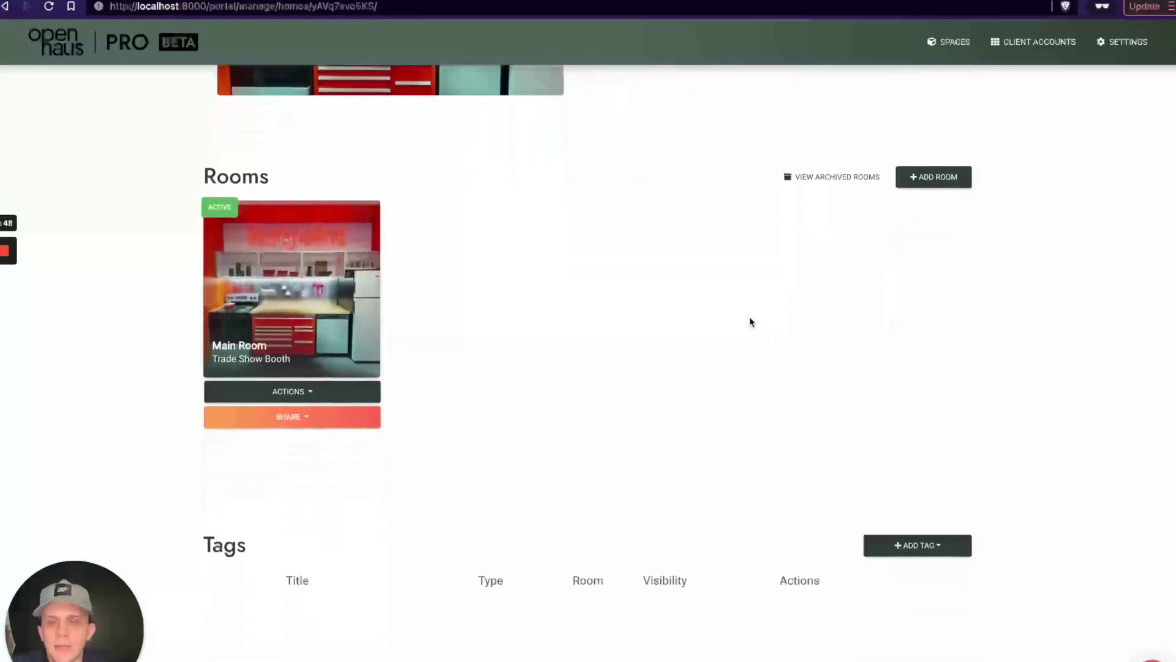
scroll(748, 317, "down", 3)
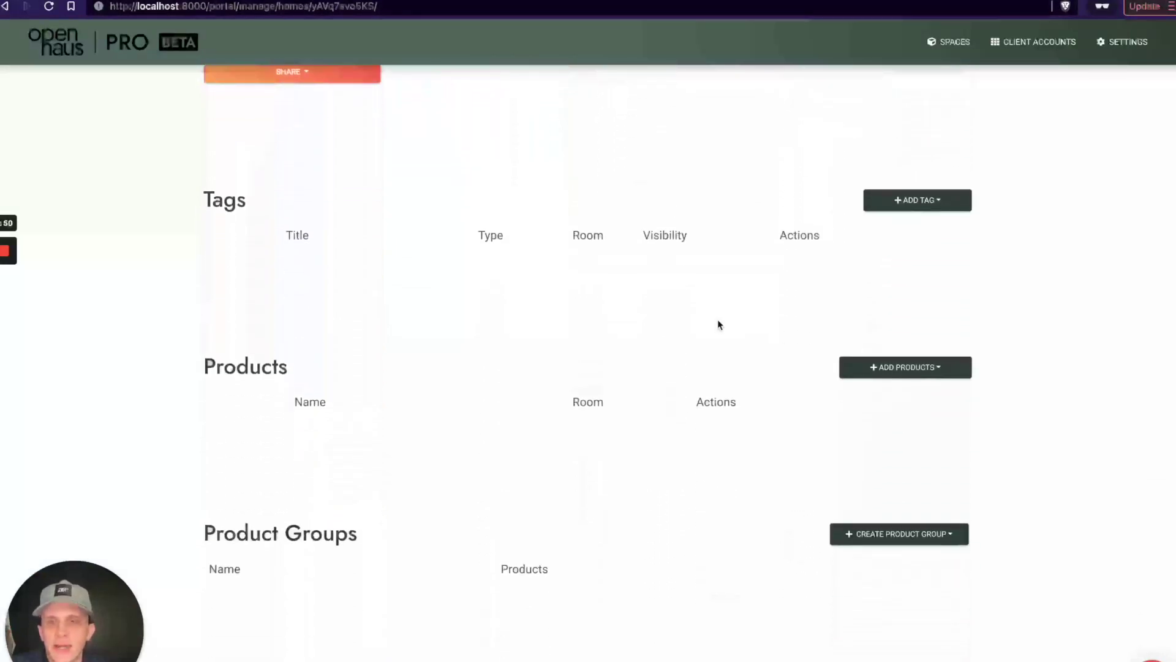
scroll(631, 307, "down", 1)
left_click(919, 344)
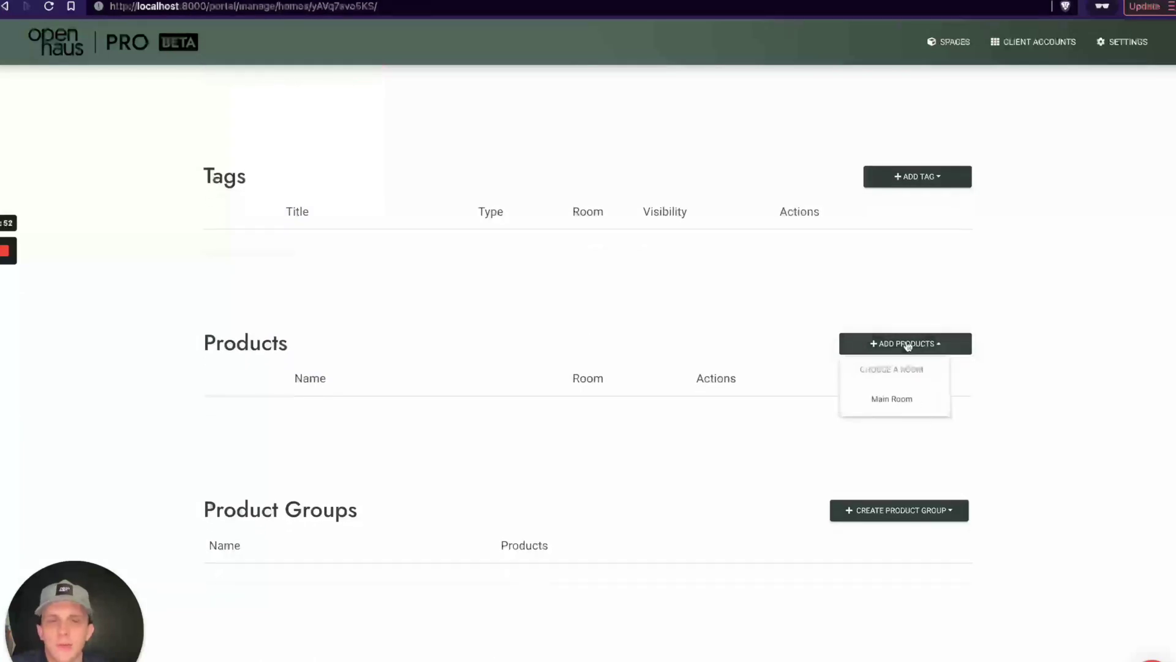
left_click(904, 405)
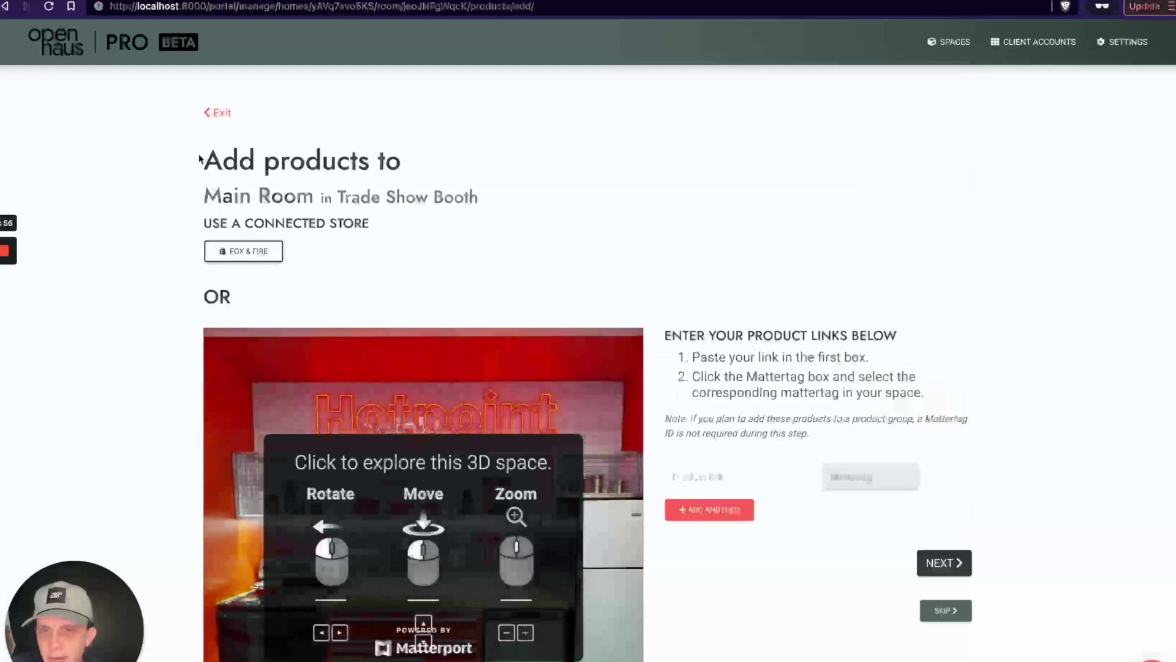
- Use the Fox & Fire store as the product source and open the product search
left_click_drag(203, 161, 389, 199)
left_click(423, 202)
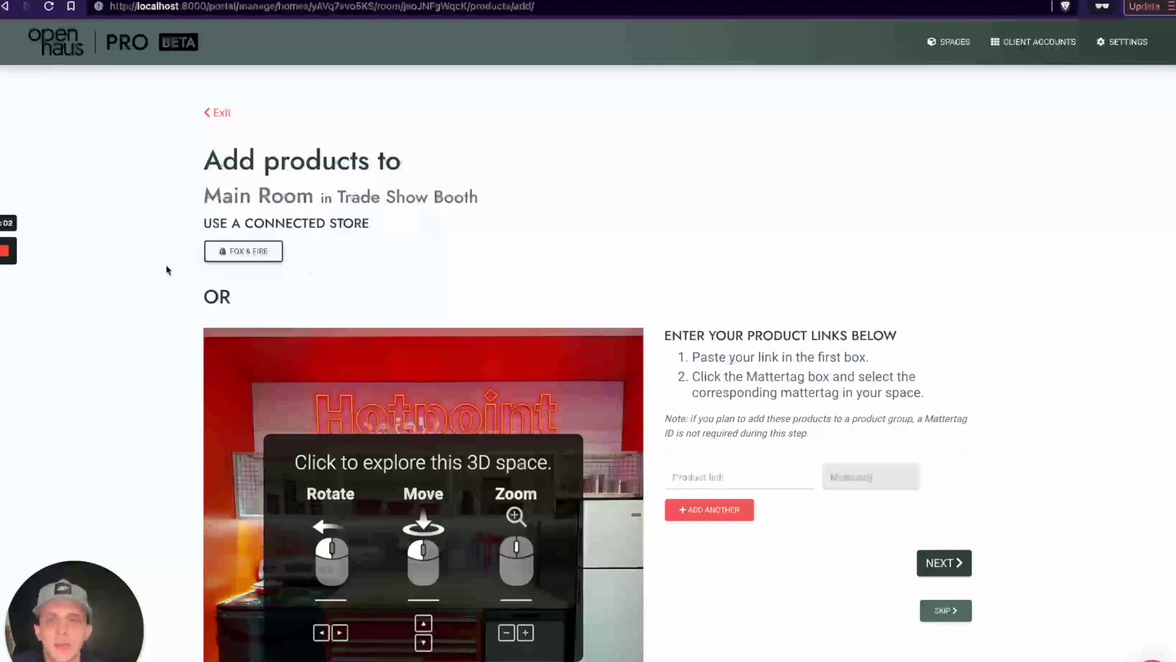
left_click(259, 255)
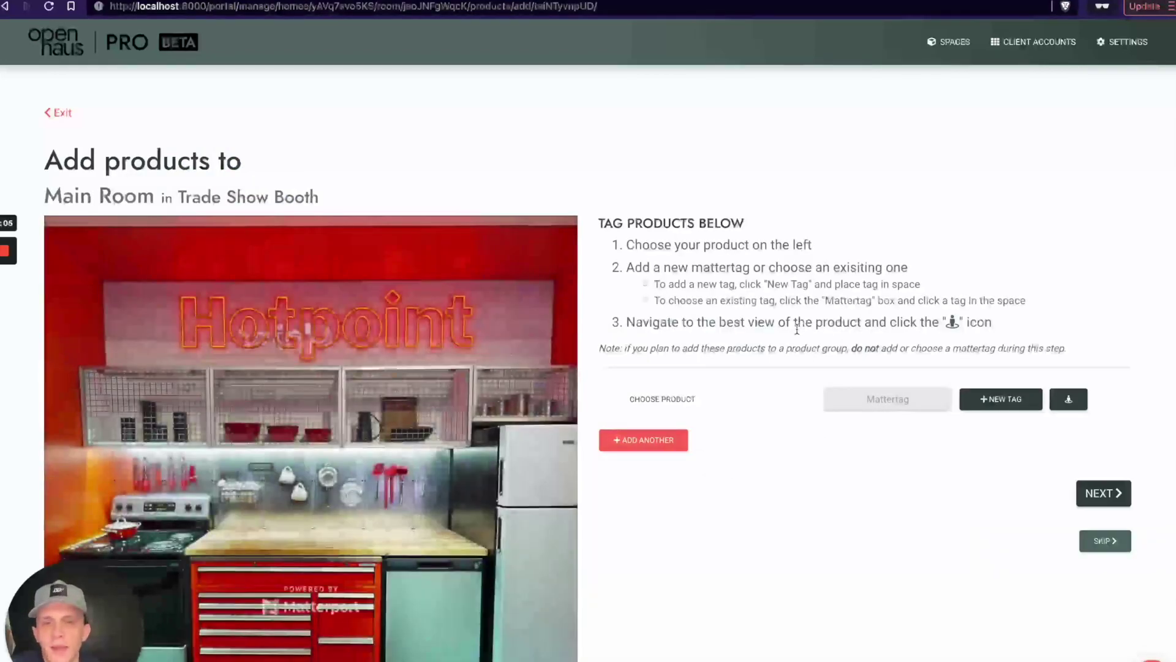
scroll(790, 325, "down", 1)
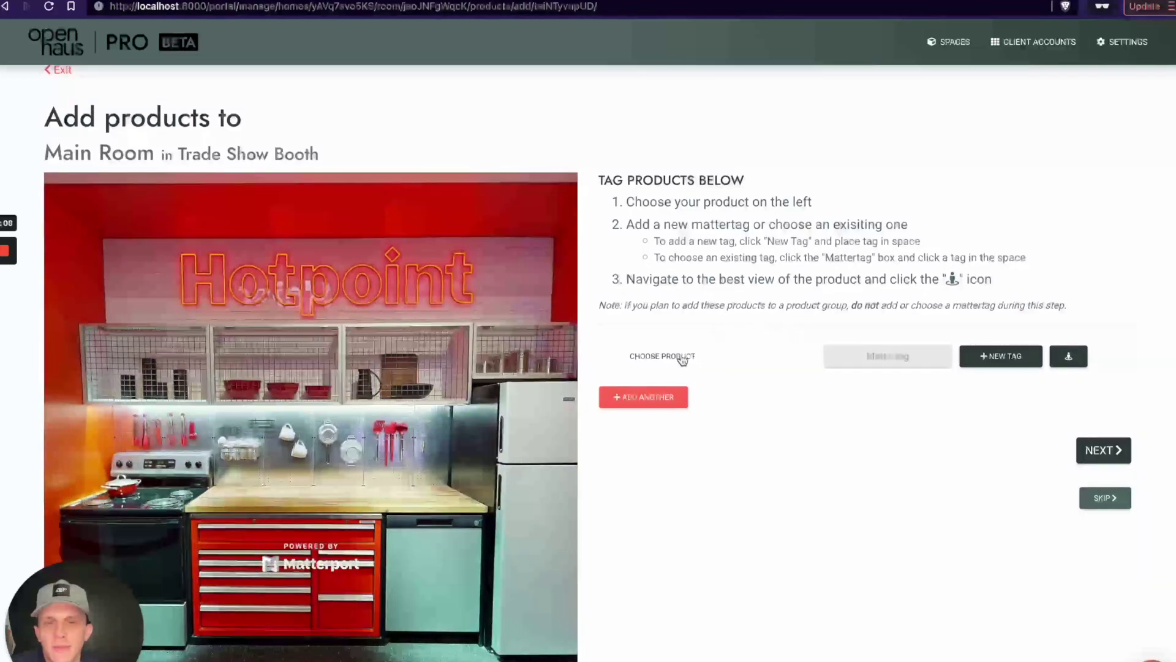
left_click(679, 359)
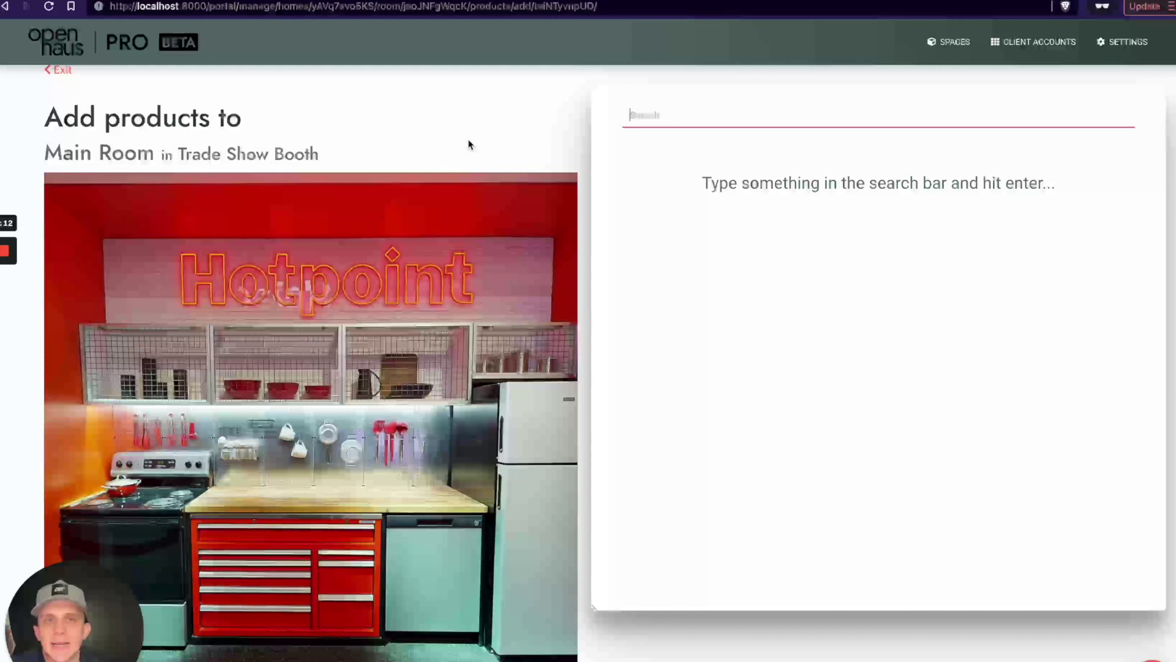
- Search the Fox & Fire products for 'chair' and choose the Wood Armchair
left_click(33, 167)
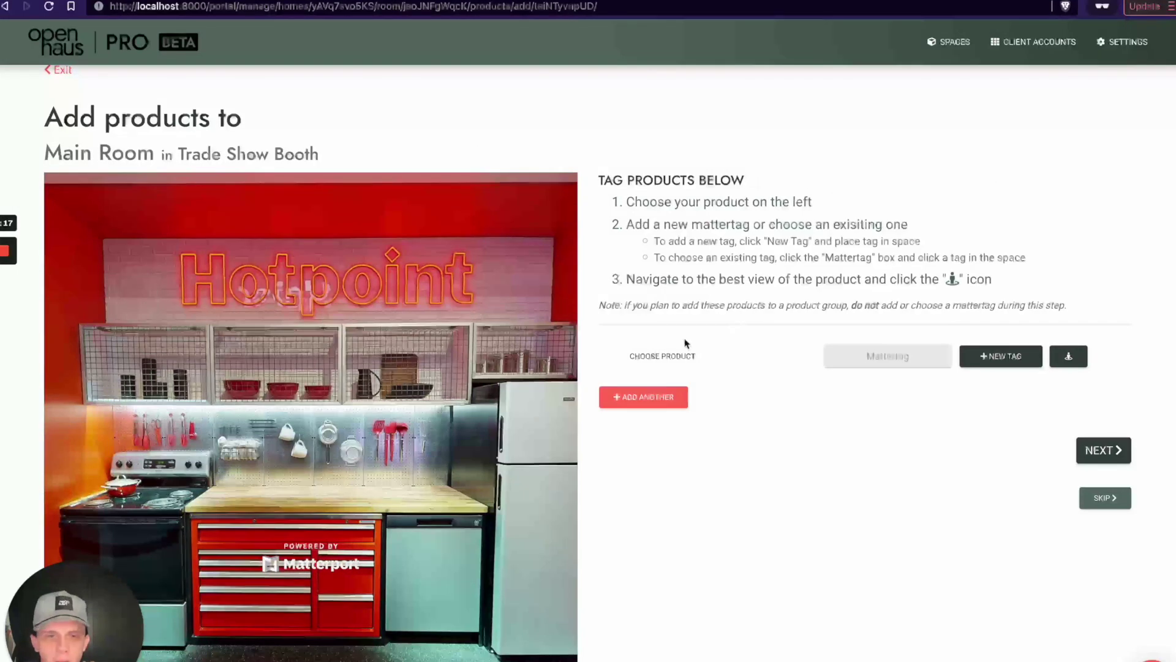
left_click(678, 352)
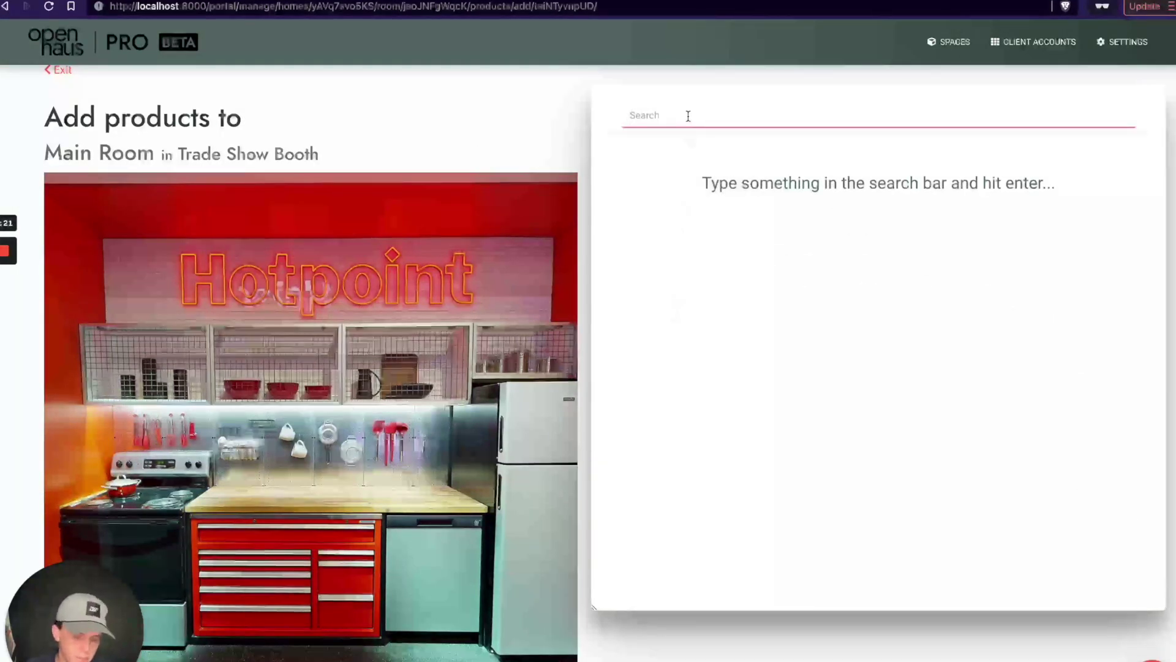
type("chair")
key("Return")
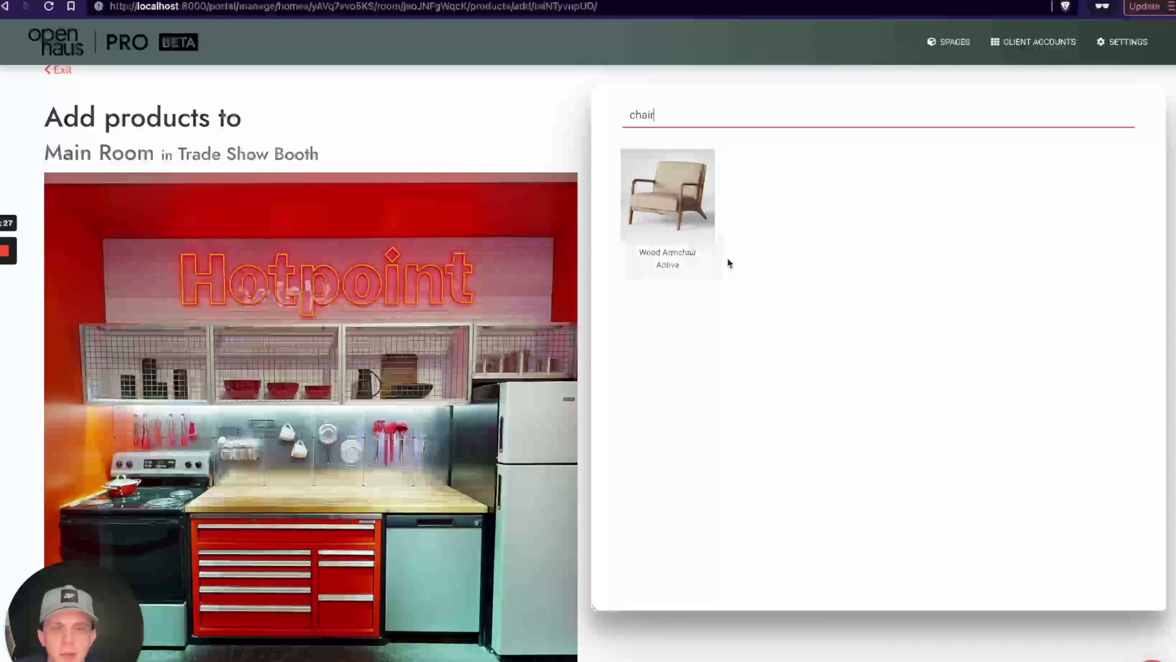
left_click(701, 206)
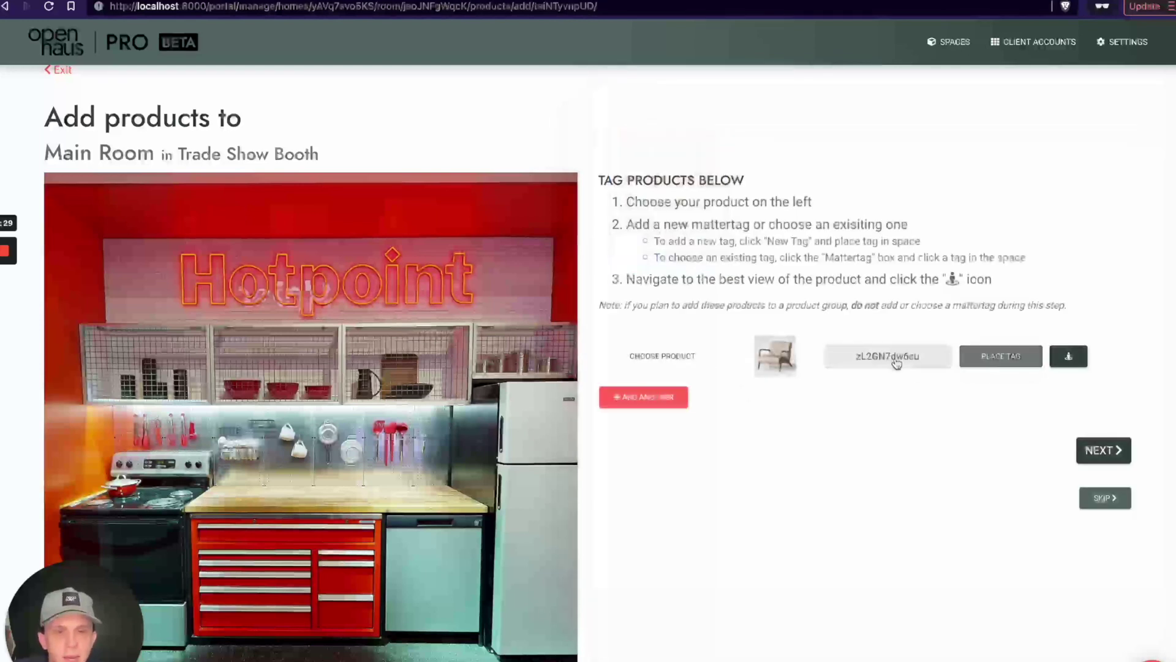
- Place the armchair's tag on the booth wall beside the Hotpoint sign
left_click(506, 271)
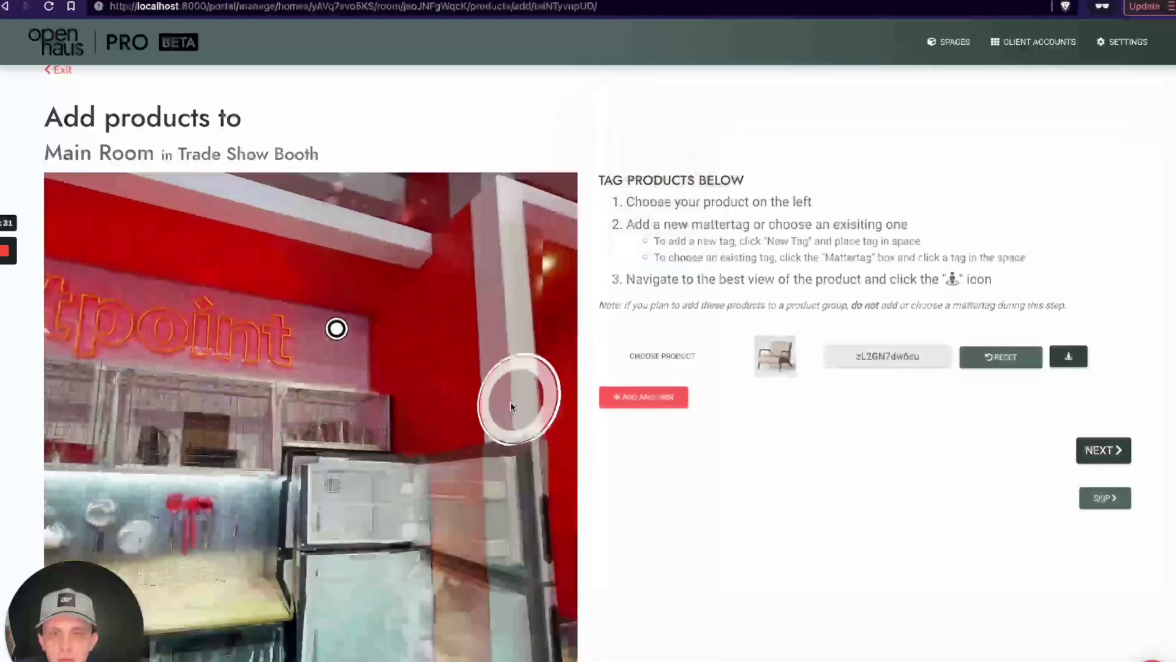
mouse_move(518, 394)
left_mouse_down()
mouse_move(354, 394)
mouse_move(507, 407)
mouse_move(527, 383)
left_mouse_up()
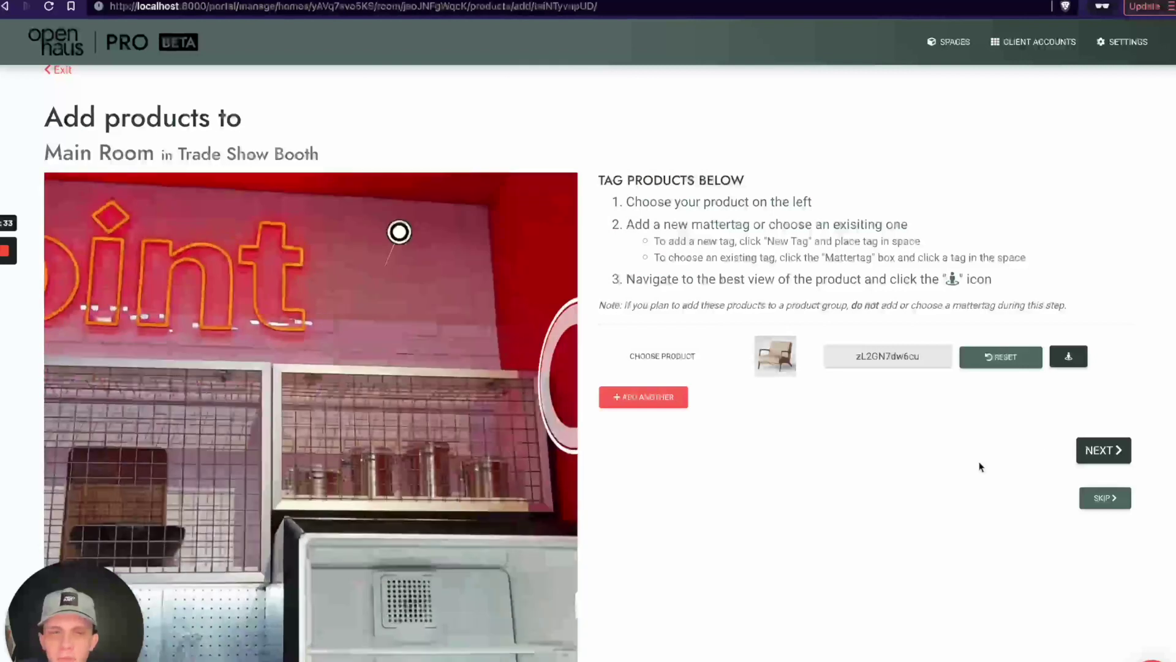
left_click(459, 394)
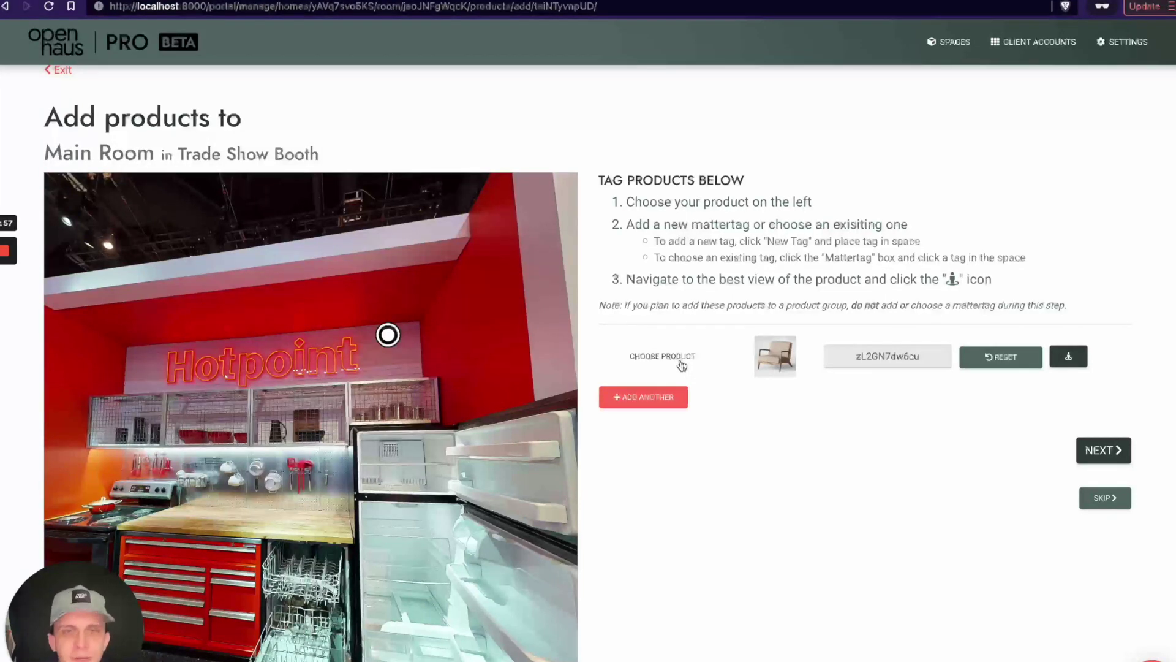
- Add a second product row and choose Dip Dyed Stools from a 'stool' search
left_click(681, 366)
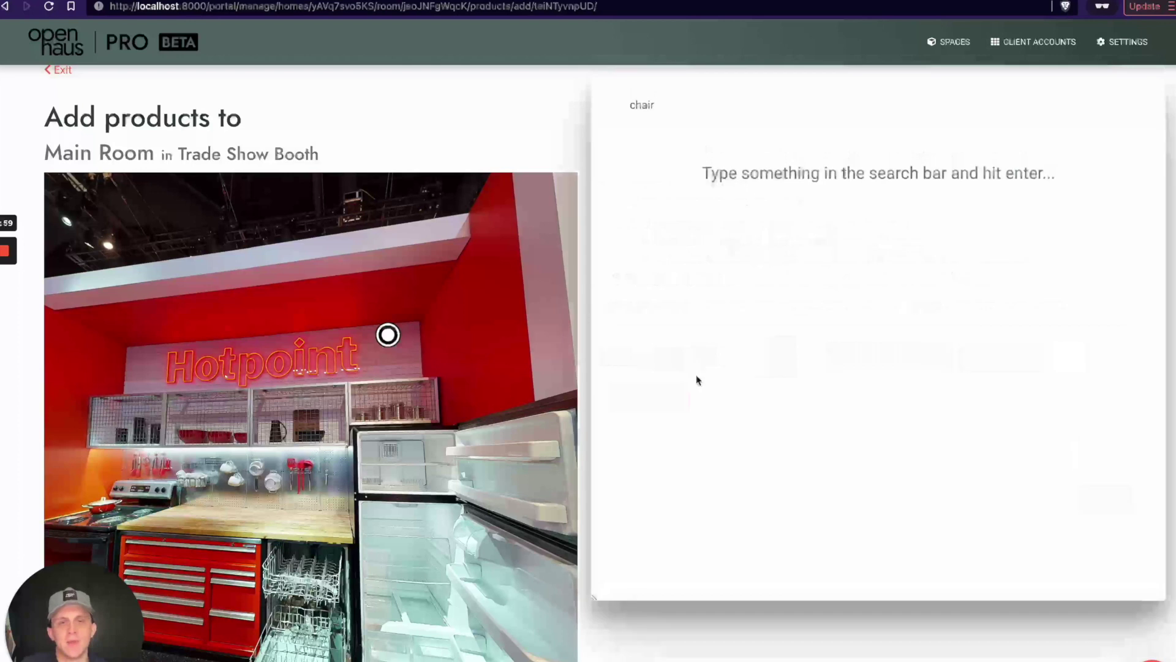
left_click(704, 635)
left_click(651, 398)
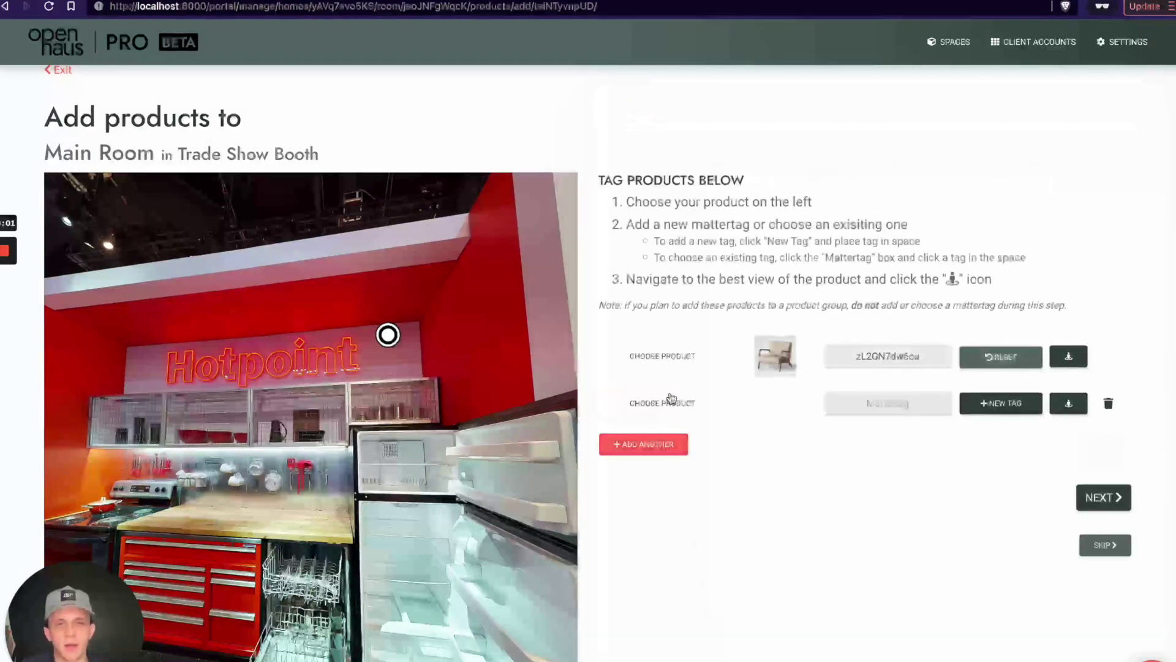
left_click(679, 401)
type("stool")
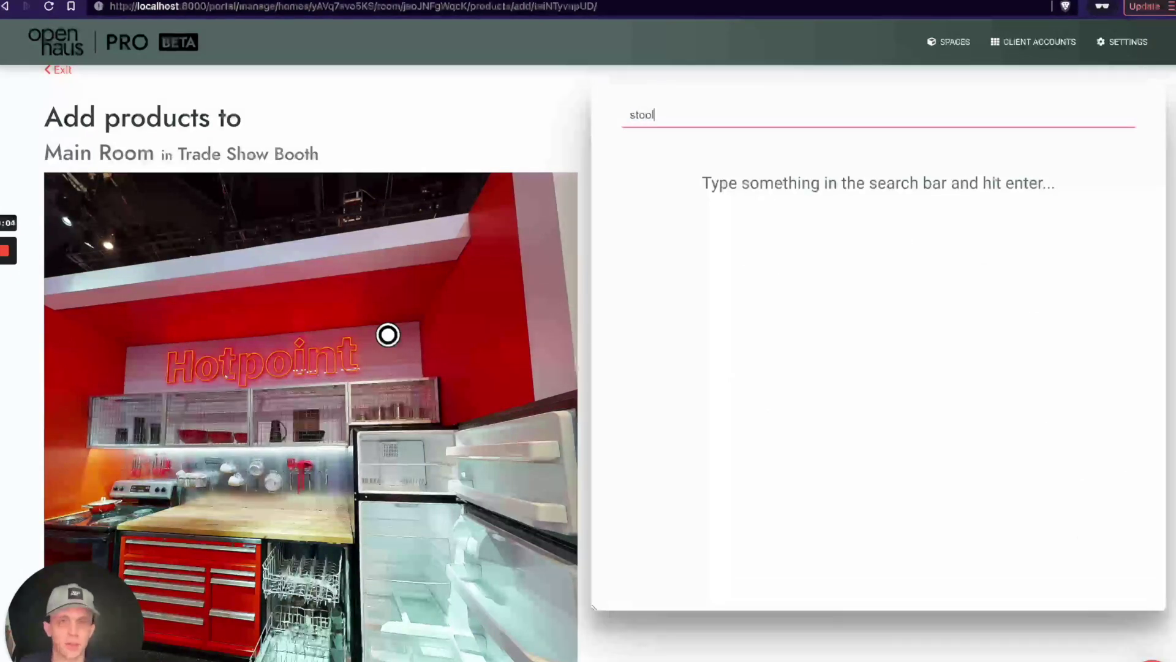
key("Return")
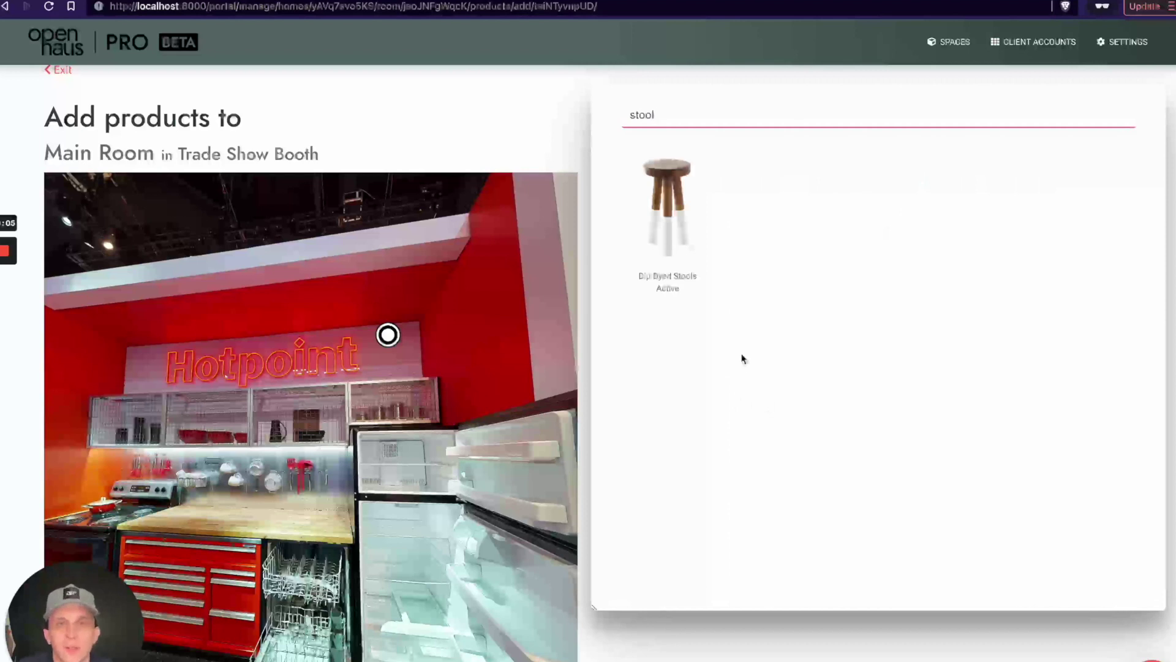
left_click(689, 245)
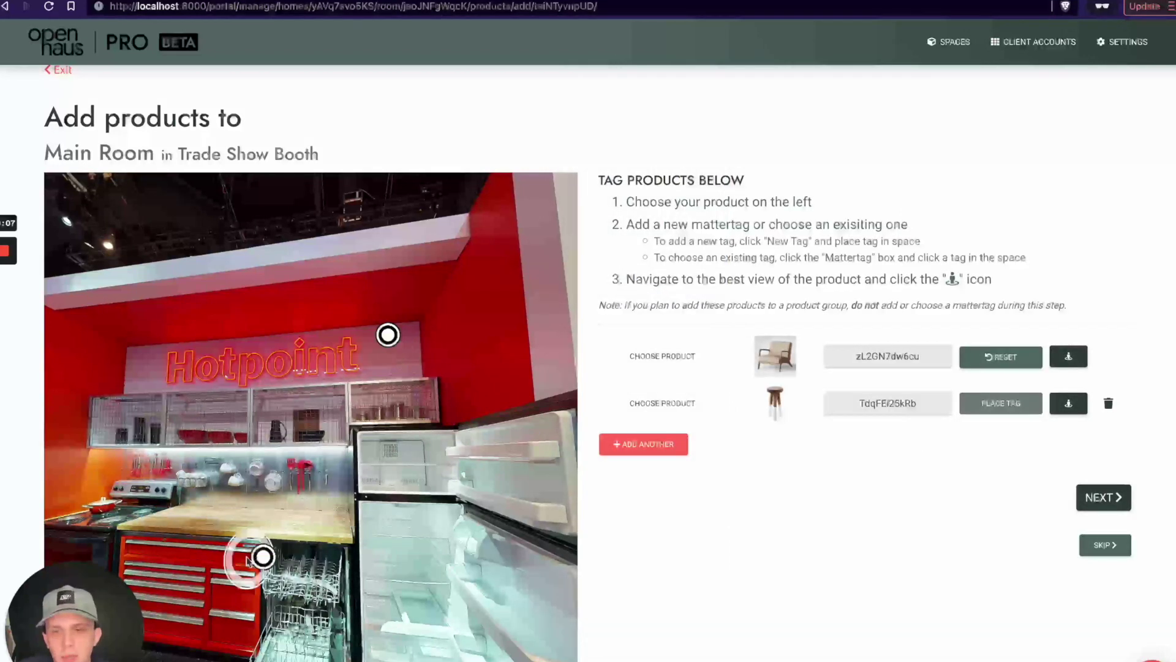
- Place the stools' tag near the kitchen counter and return to the portal home
left_click(223, 488)
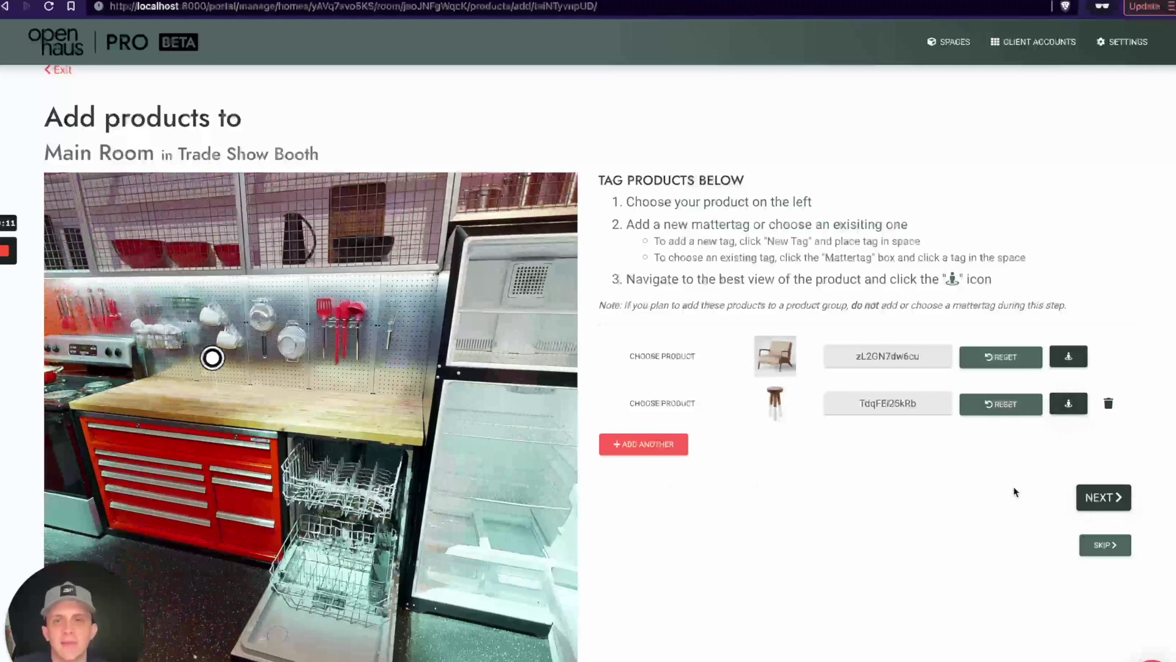
left_click(135, 44)
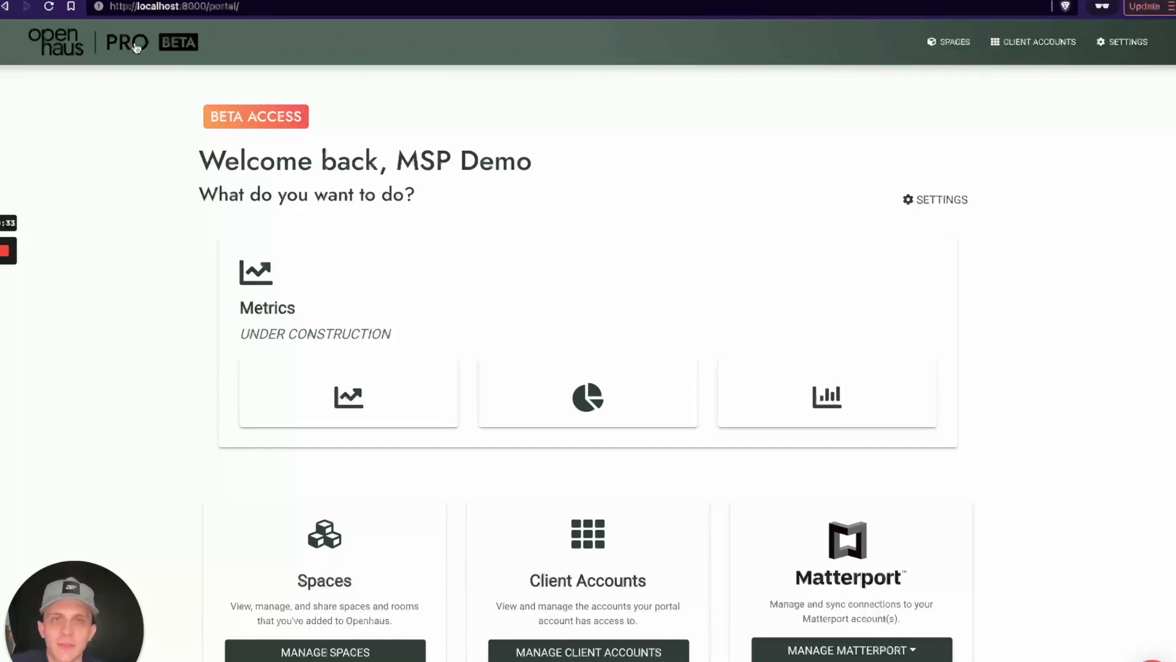
scroll(136, 48, "down", 1)
scroll(136, 48, "up", 1)
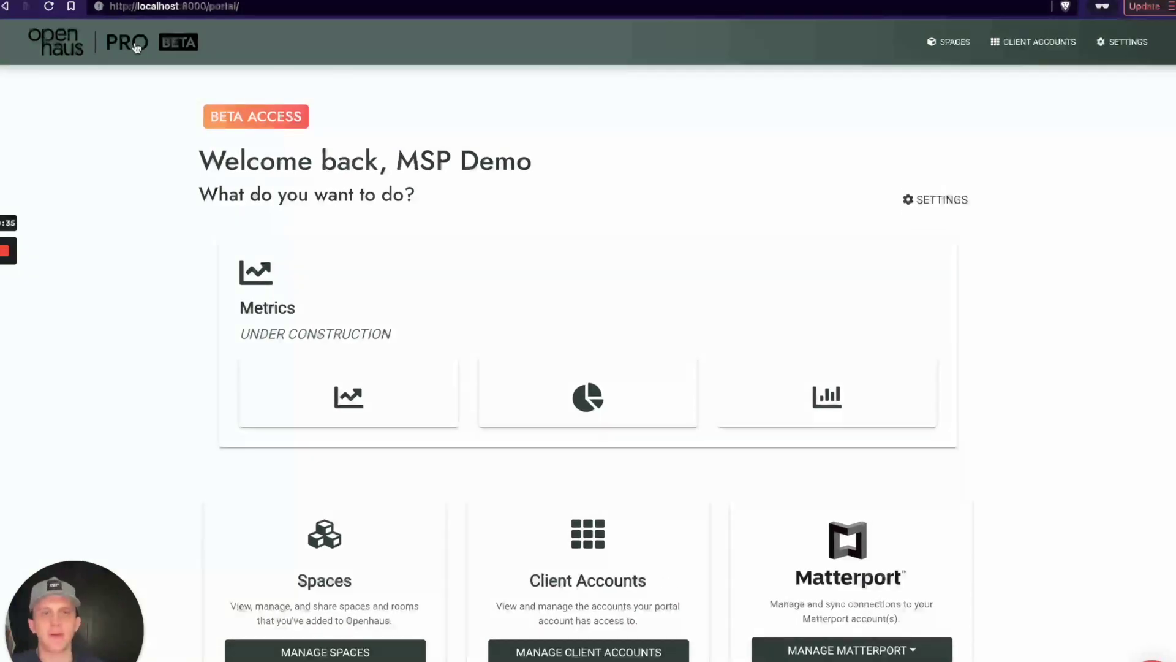